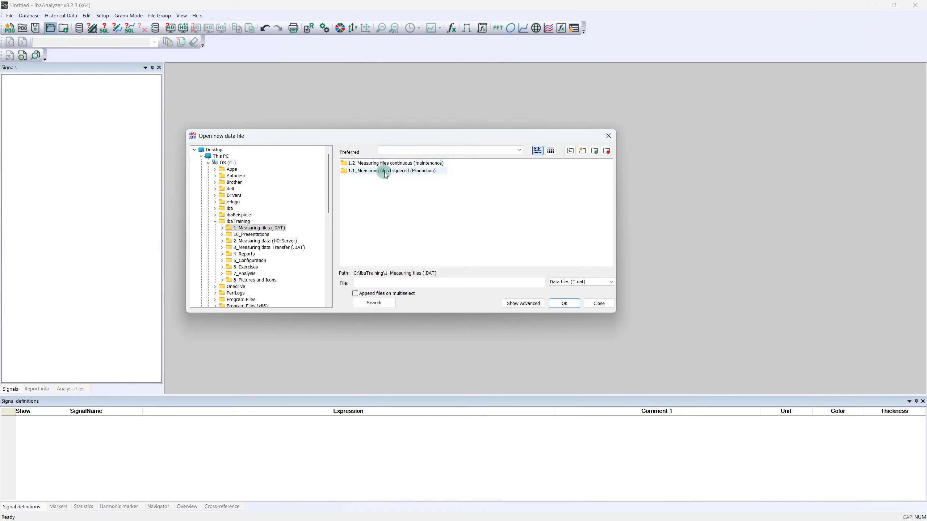
# Step: Add the 1_Measuring files (.DAT) folder to the preferred paths and open its 1.1_Measuring files triggered (Production) subfolder
pyautogui.click(595, 156)
pyautogui.click(522, 152)
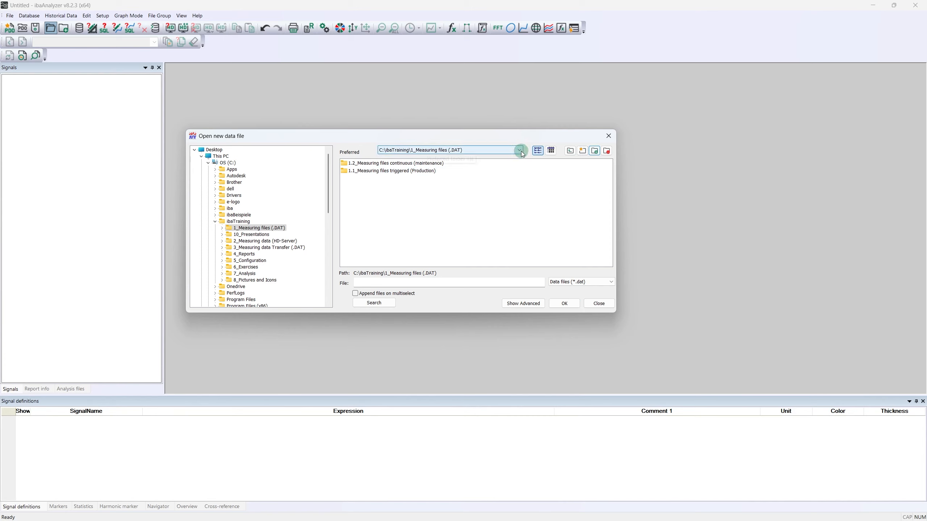
pyautogui.click(521, 151)
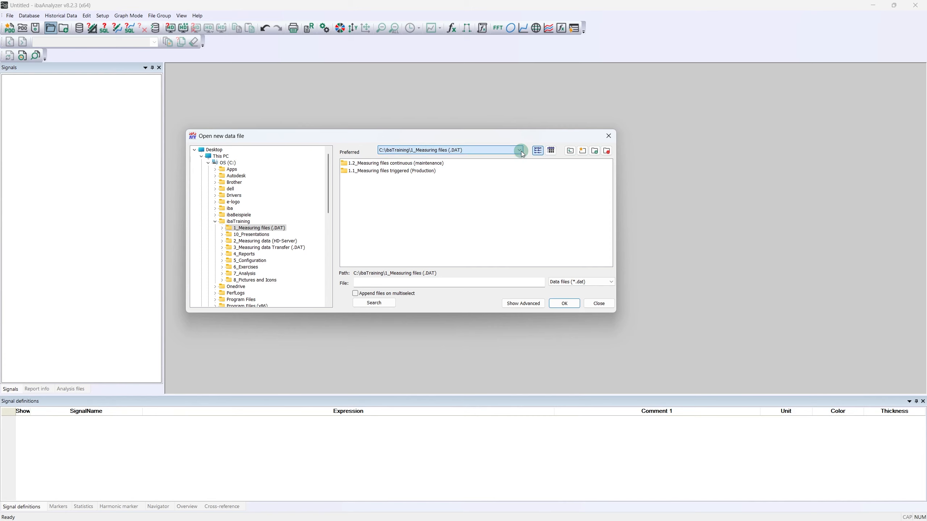
pyautogui.click(424, 174)
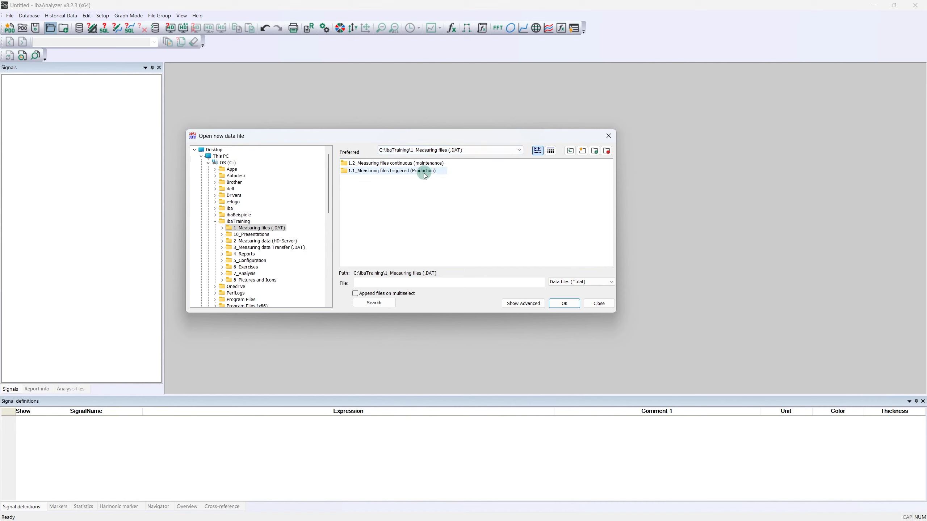
pyautogui.doubleClick(424, 174)
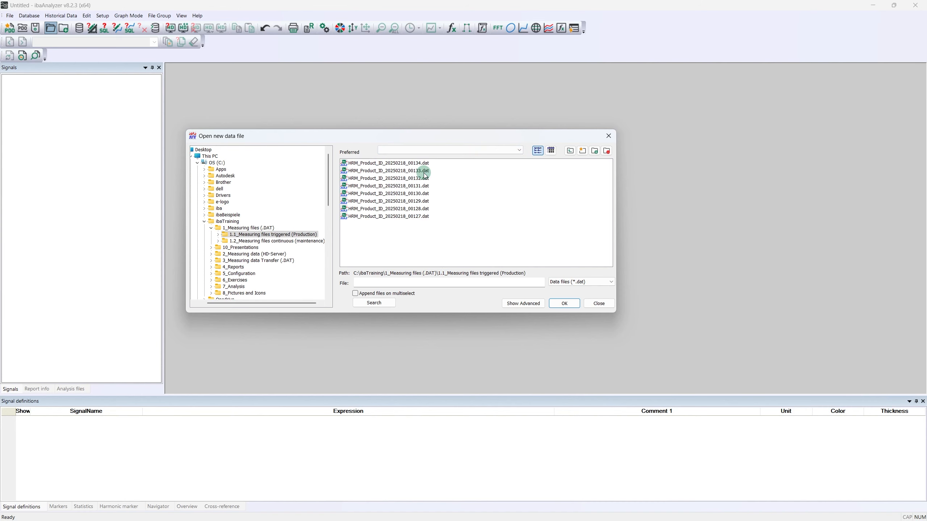
# Step: Show the advanced preview and step through the data files to select HRM_Product_ID_20250218_00131.dat
pyautogui.click(402, 172)
pyautogui.click(398, 163)
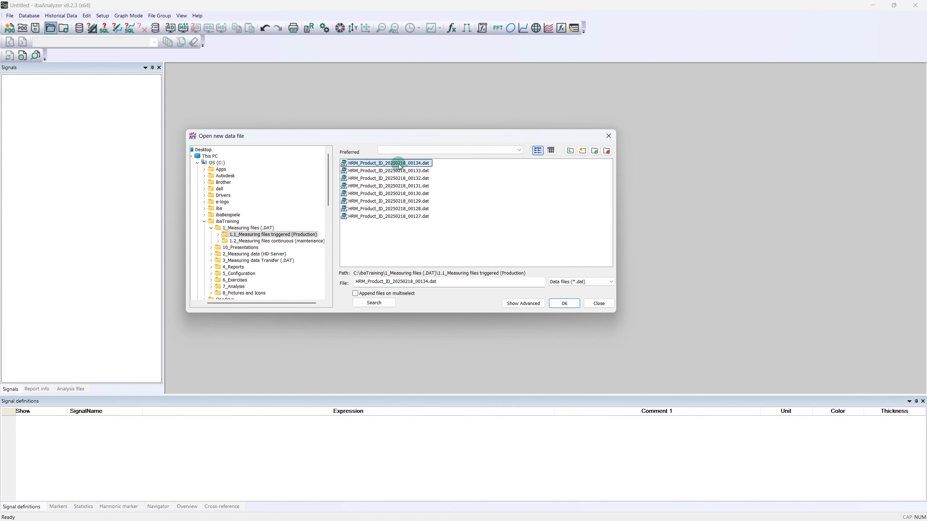
pyautogui.click(517, 304)
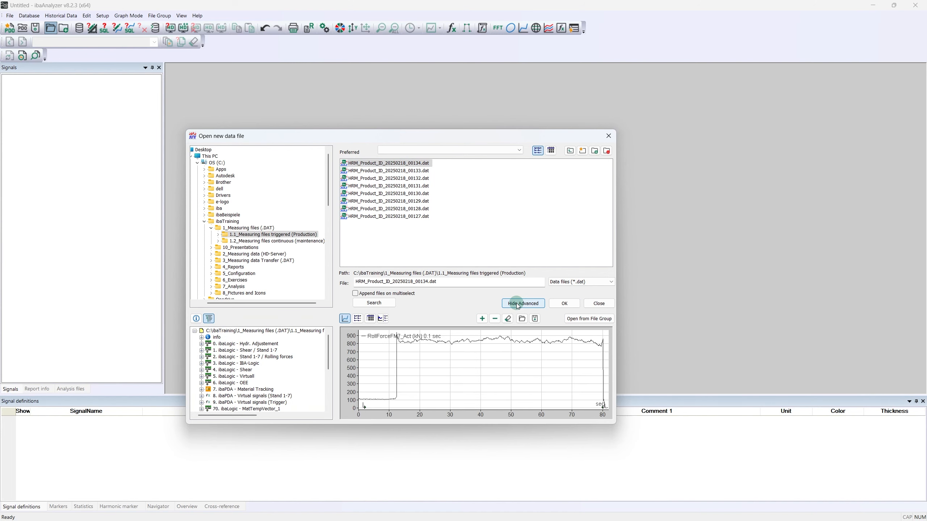
pyautogui.click(412, 164)
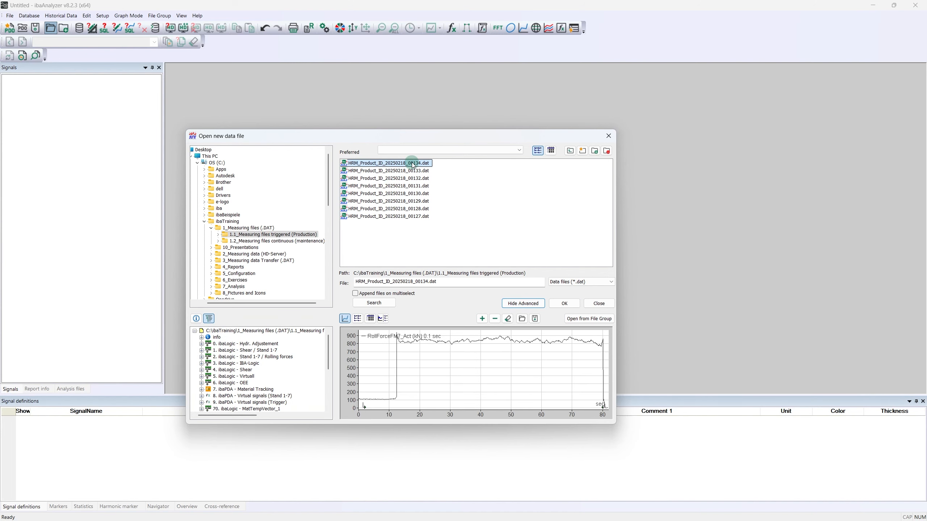
pyautogui.press('Down')
pyautogui.press('Down')
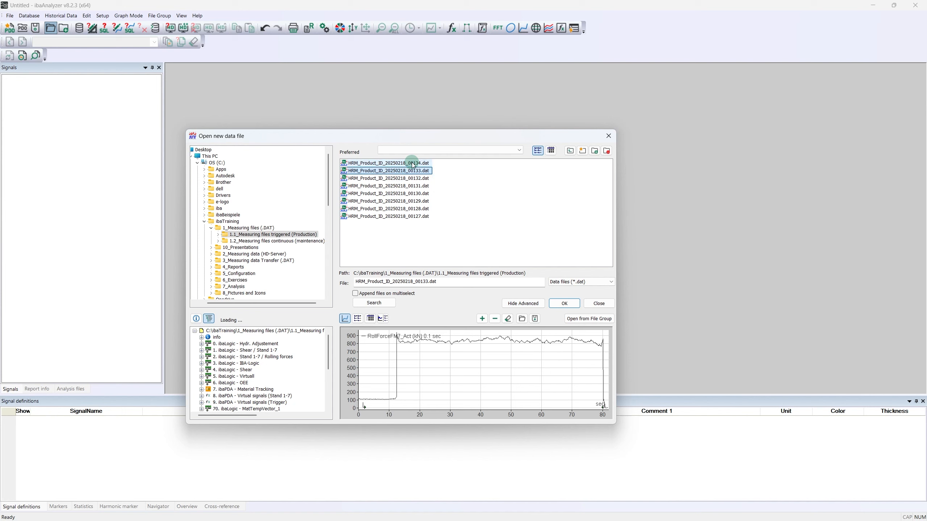
pyautogui.press('Down')
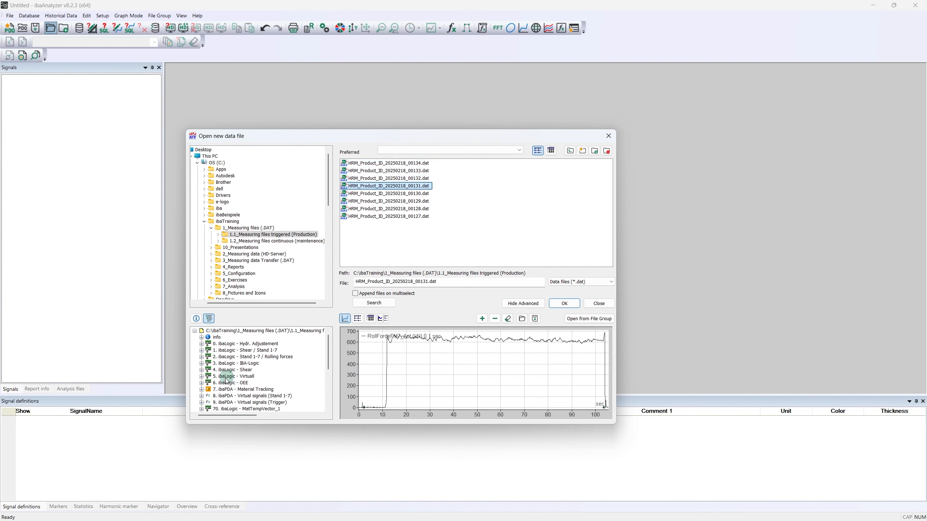
# Step: Preview the roll force signals from RollForceFM1_Act to RollForceFM7_Act in module 8, ibaPDA - Virtual signals (Stand 1-7)
pyautogui.click(201, 397)
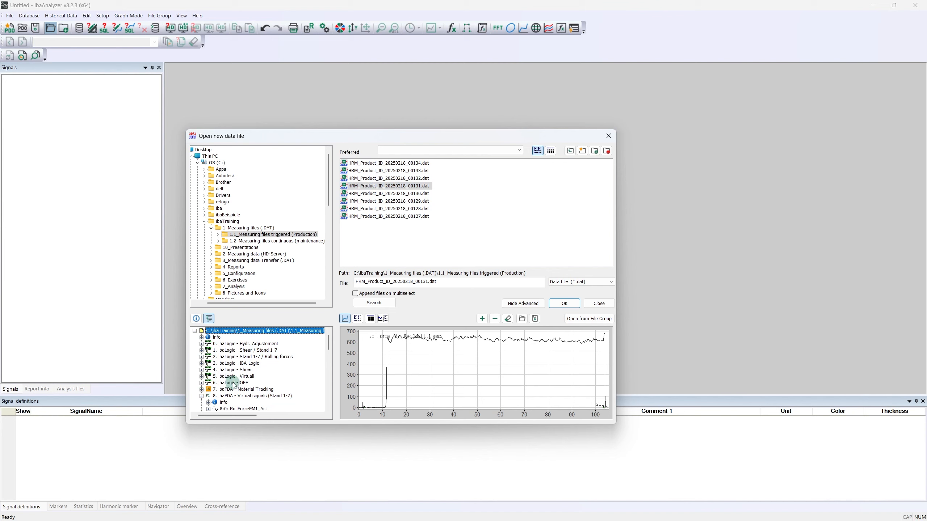
pyautogui.scroll(-1, 235, 383)
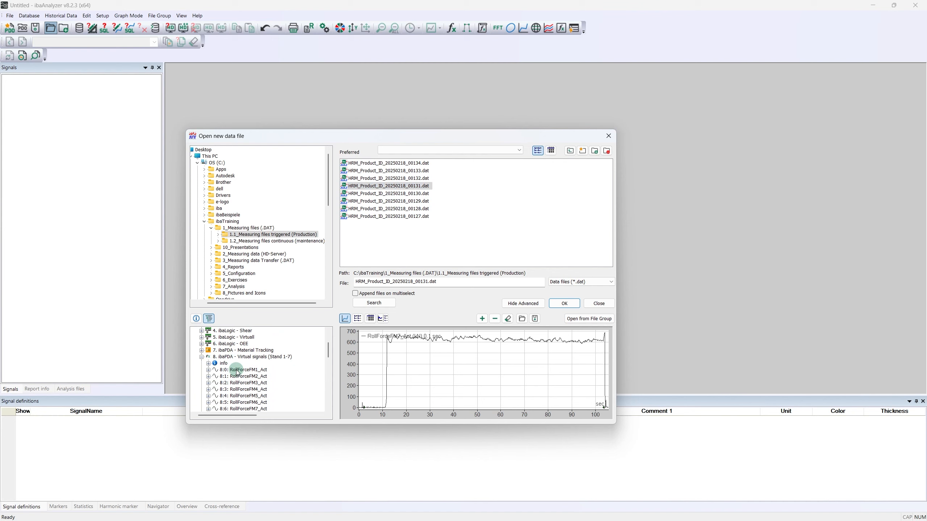
pyautogui.click(237, 370)
pyautogui.press('Down')
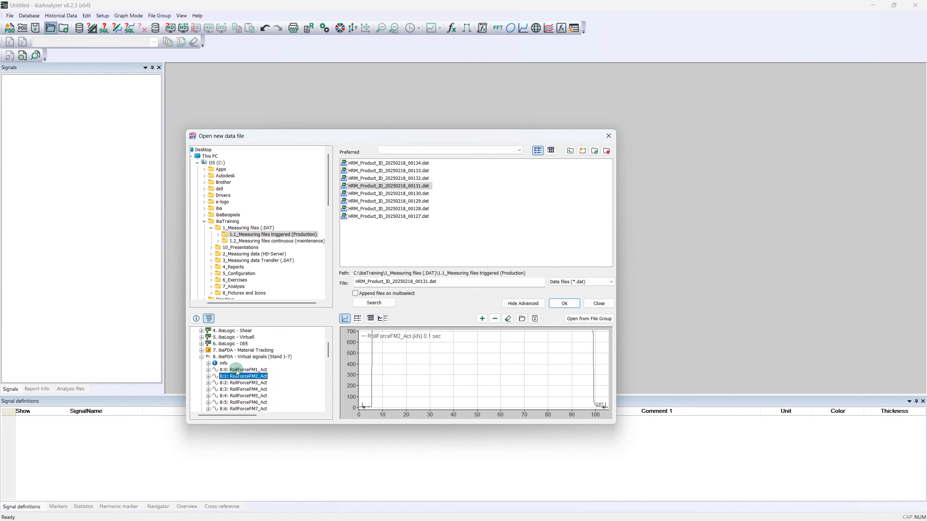
pyautogui.press('Down')
pyautogui.press('Down')
pyautogui.press('Down')
pyautogui.press('Down')
pyautogui.press('Down')
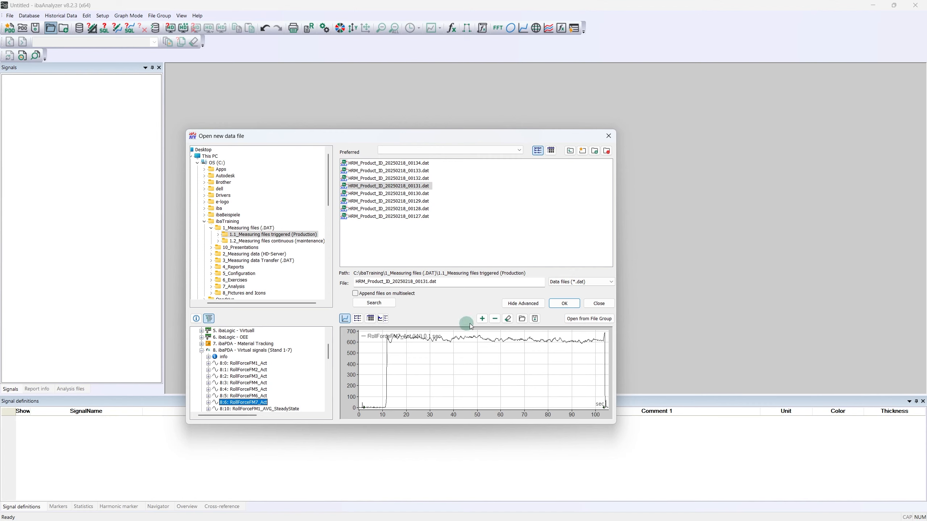
# Step: Load the selected data file and expand module 8, ibaPDA - Virtual signals (Stand 1-7), in the signal tree
pyautogui.click(557, 303)
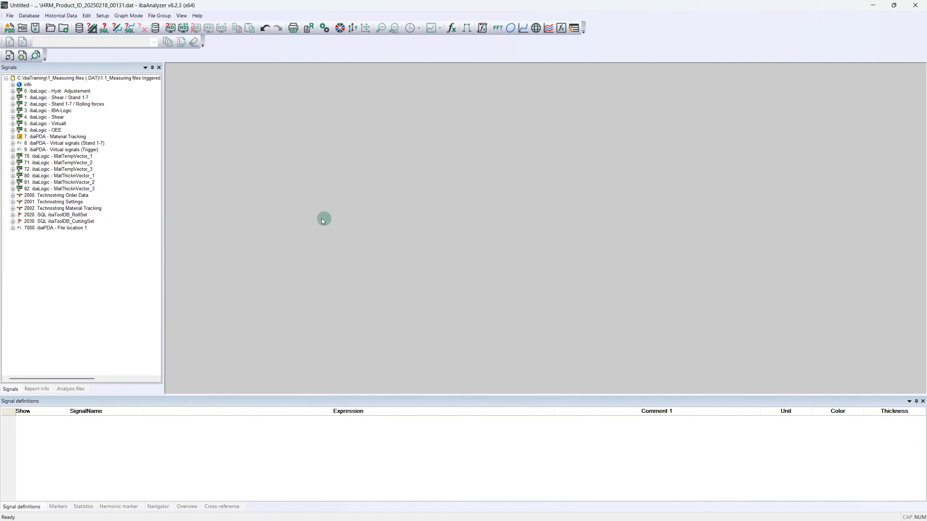
pyautogui.click(12, 144)
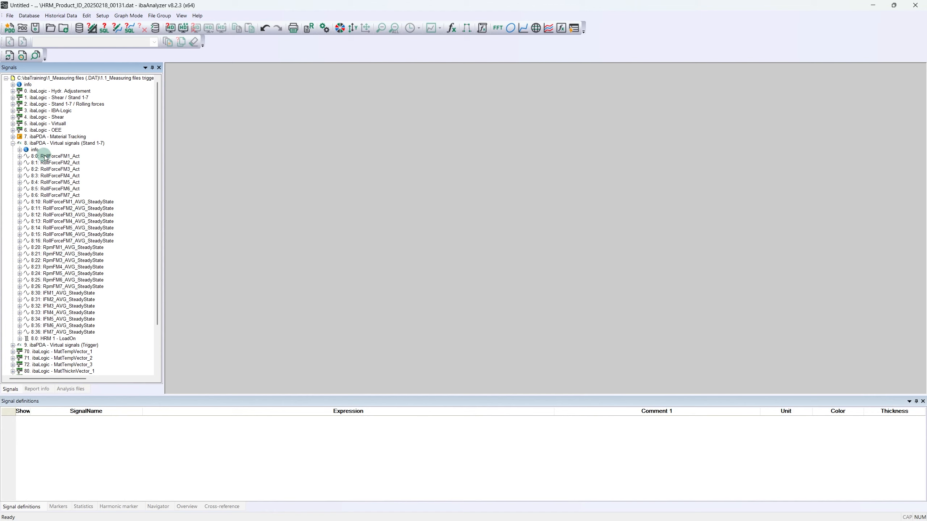
pyautogui.moveTo(49, 168)
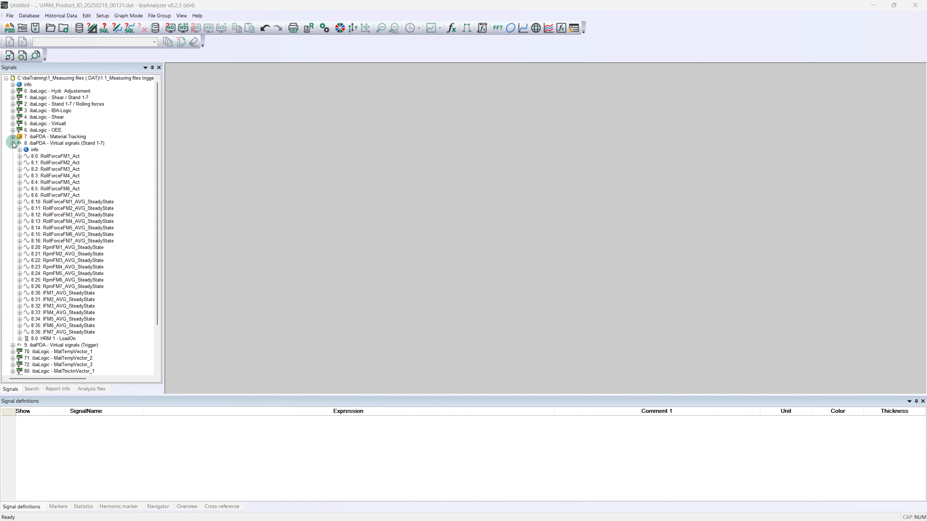
# Step: Display the signal tree as groups per file and expand the Stand 1, Material Tracking and OEE - Values groups
pyautogui.rightClick(54, 176)
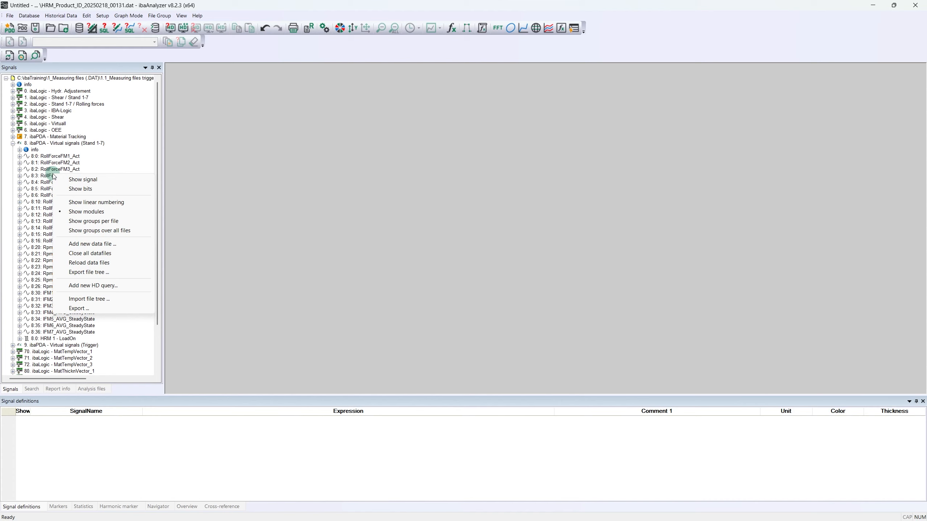
pyautogui.click(89, 222)
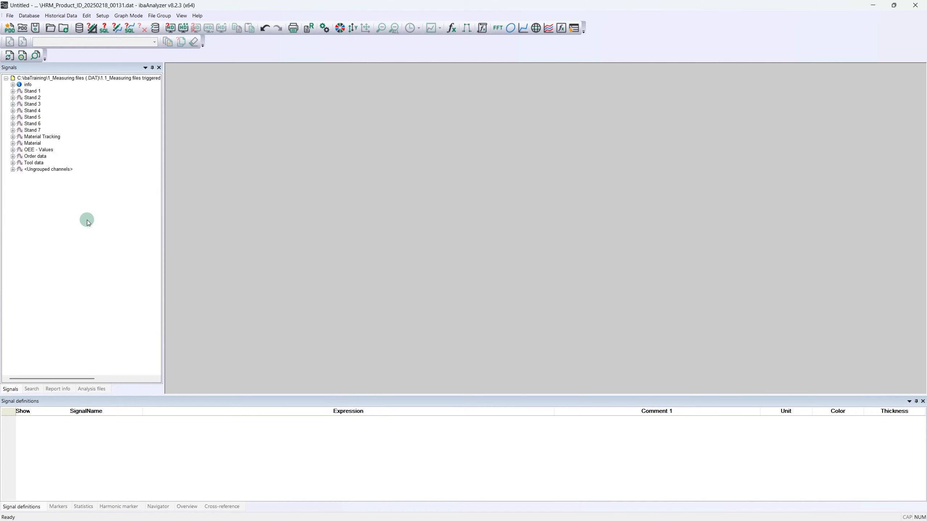
pyautogui.click(12, 91)
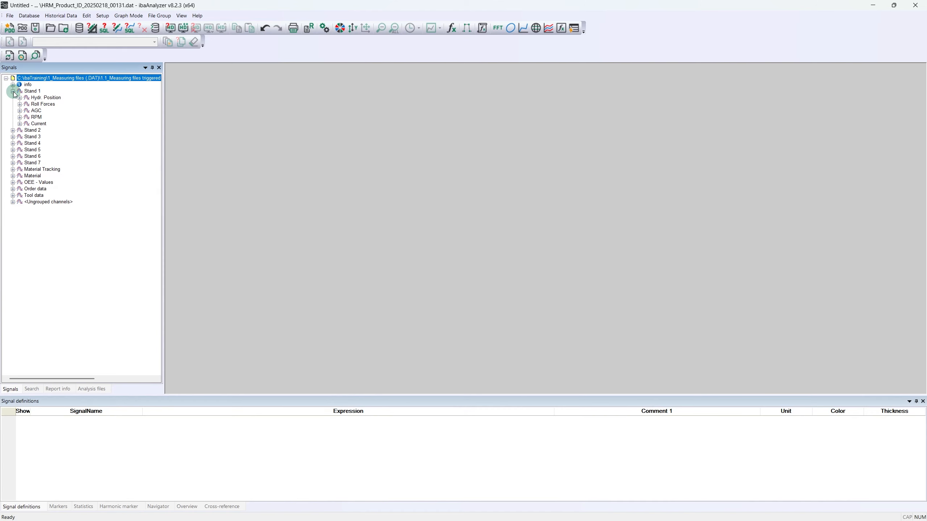
pyautogui.click(12, 169)
pyautogui.click(13, 202)
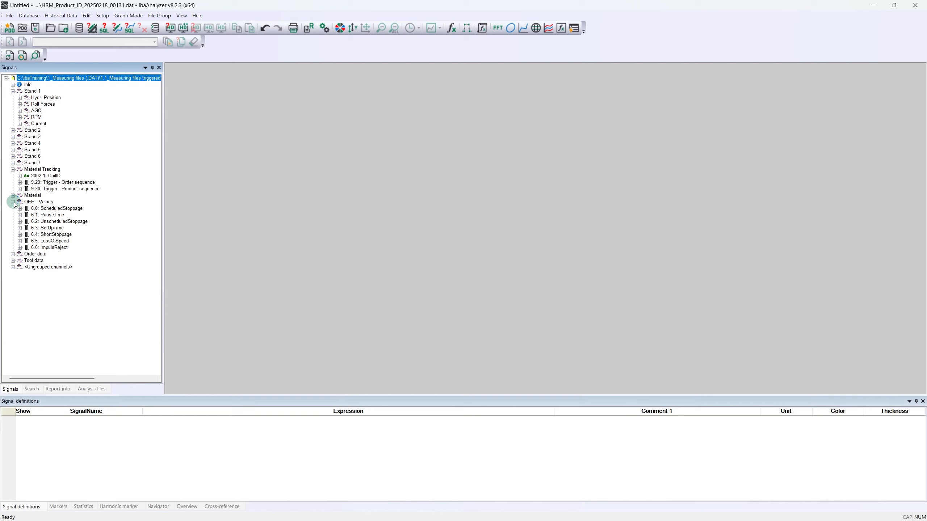
# Step: Search the loaded file's signals for "Force", including comments
pyautogui.click(31, 389)
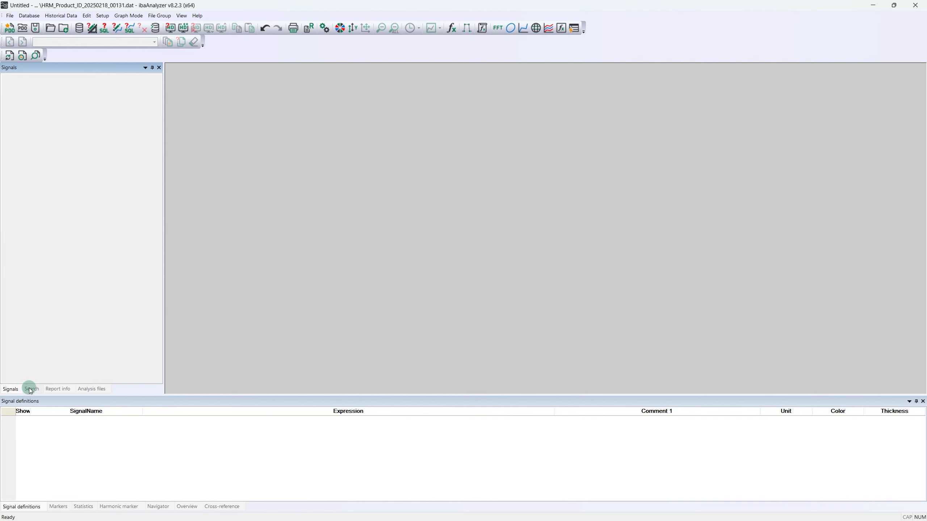
pyautogui.click(41, 80)
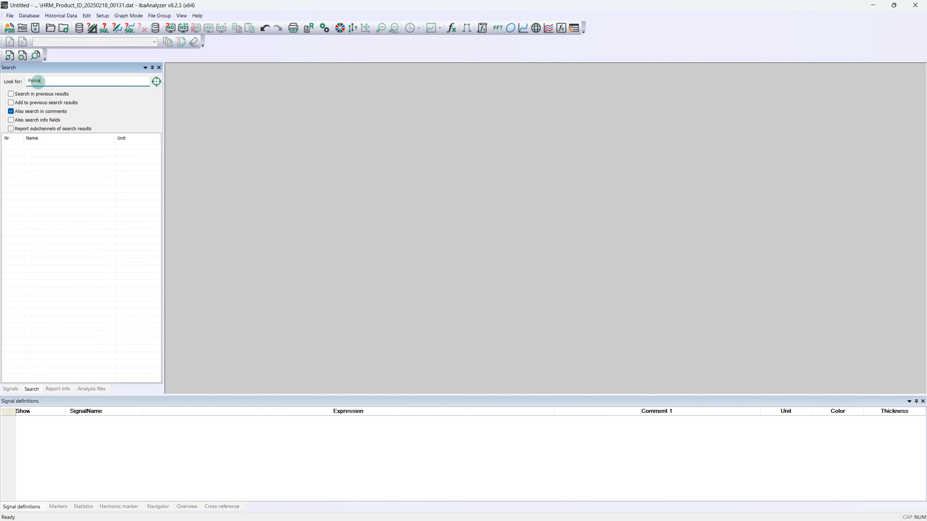
pyautogui.press('Return')
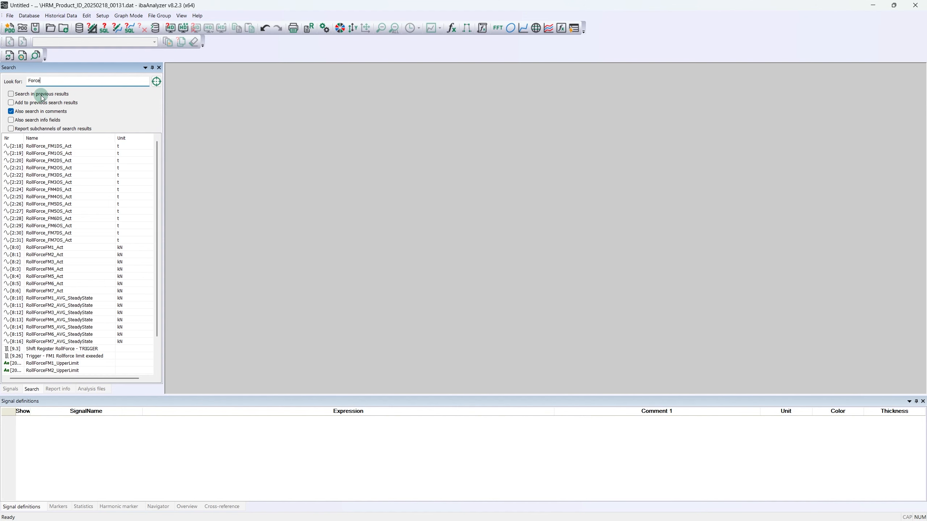
# Step: Narrow the search within the previous results to "ForceFM" and plot RollForceFM1_Act in the graph area
pyautogui.click(42, 96)
pyautogui.write('FM')
pyautogui.press('Return')
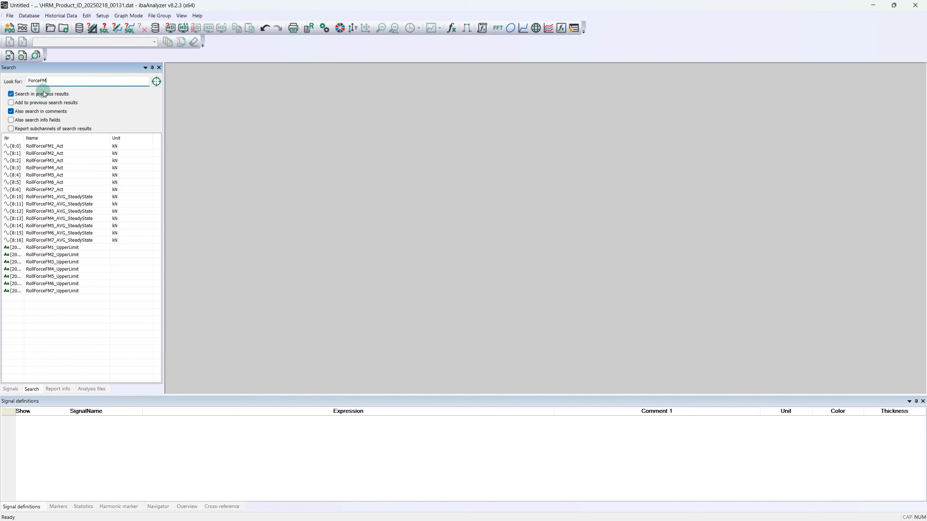
pyautogui.moveTo(41, 146); pyautogui.dragTo(230, 125)
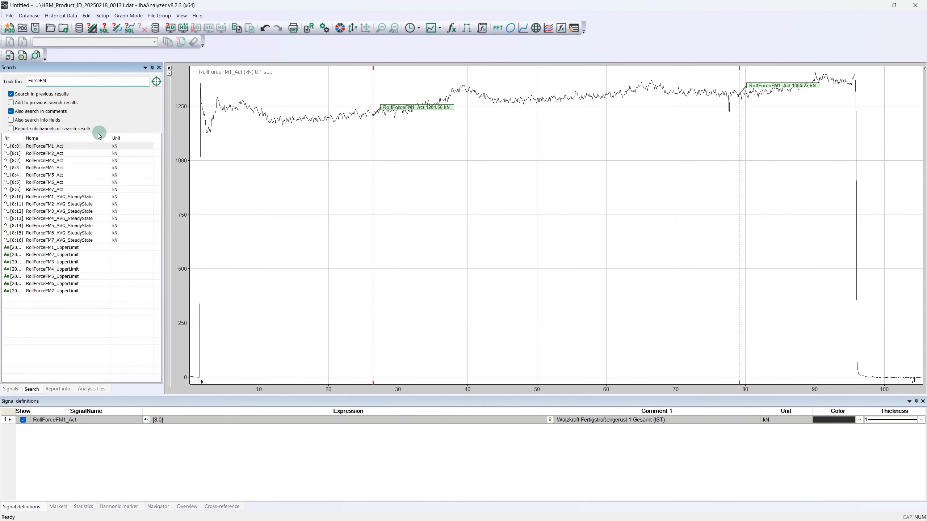
# Step: Plot RollForceFM1_Act through RollForceFM7_Act together in a second graph below the first, and remove that graph
pyautogui.click(41, 146)
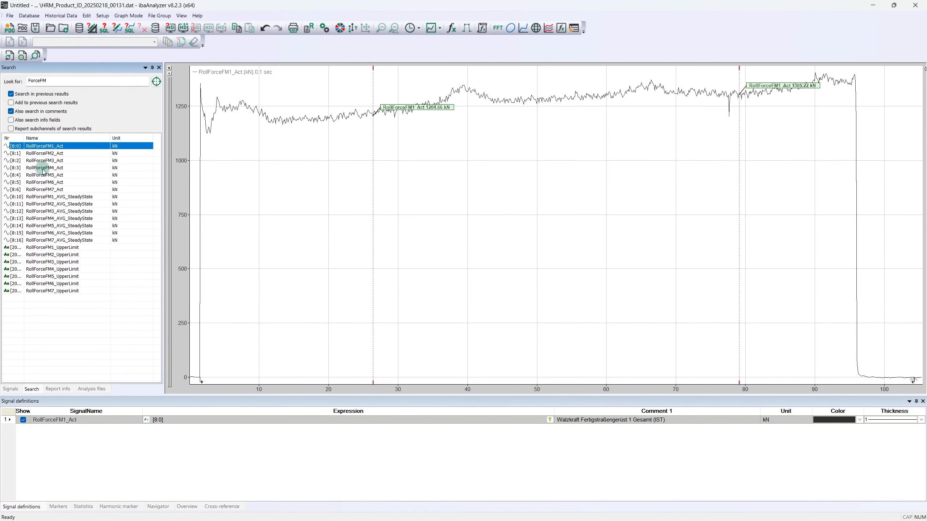
pyautogui.keyDown('shift'); pyautogui.click(44, 191); pyautogui.keyUp('shift')
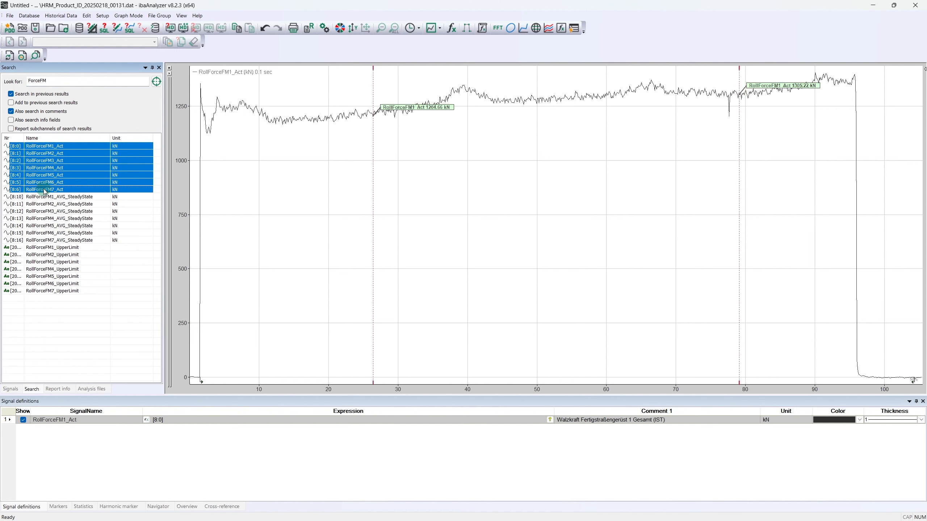
pyautogui.moveTo(32, 147); pyautogui.dragTo(222, 391)
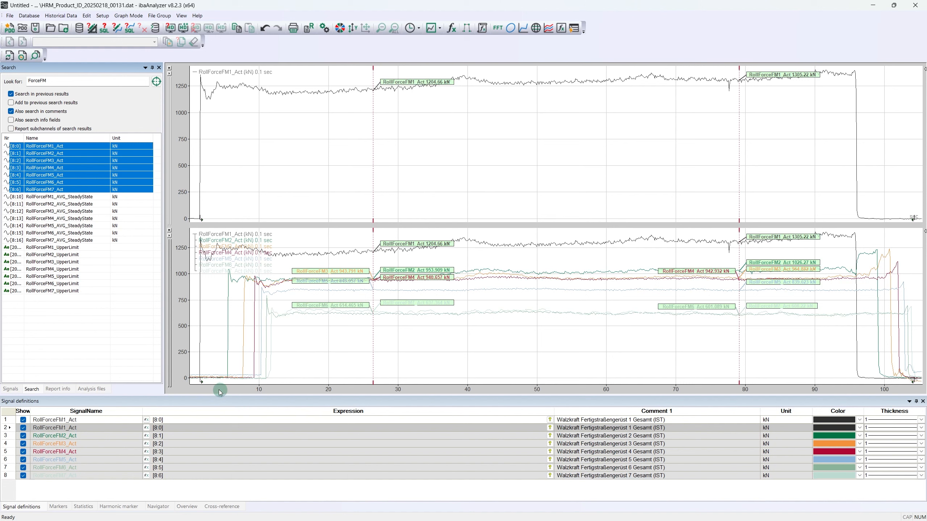
pyautogui.click(170, 230)
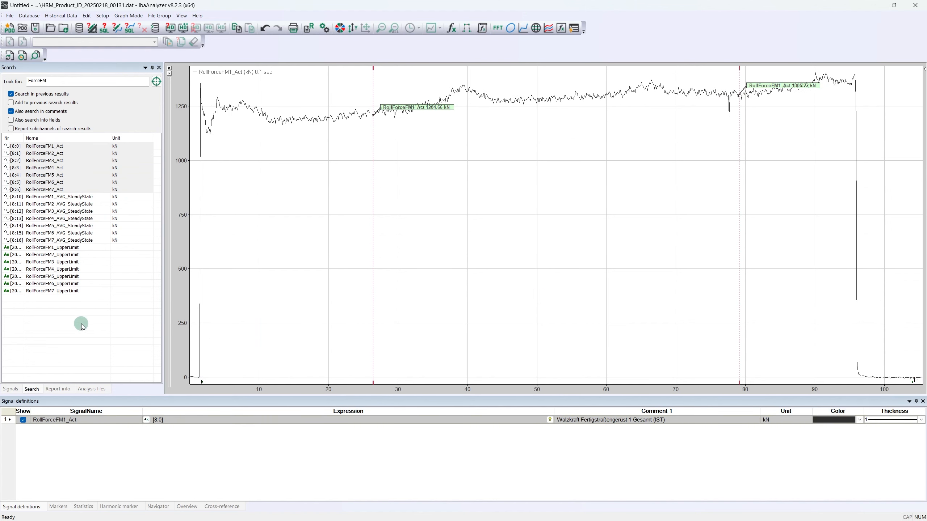
# Step: Return to the signal tree and add a new signal named FM1_LoadOn to the signal definitions
pyautogui.click(6, 390)
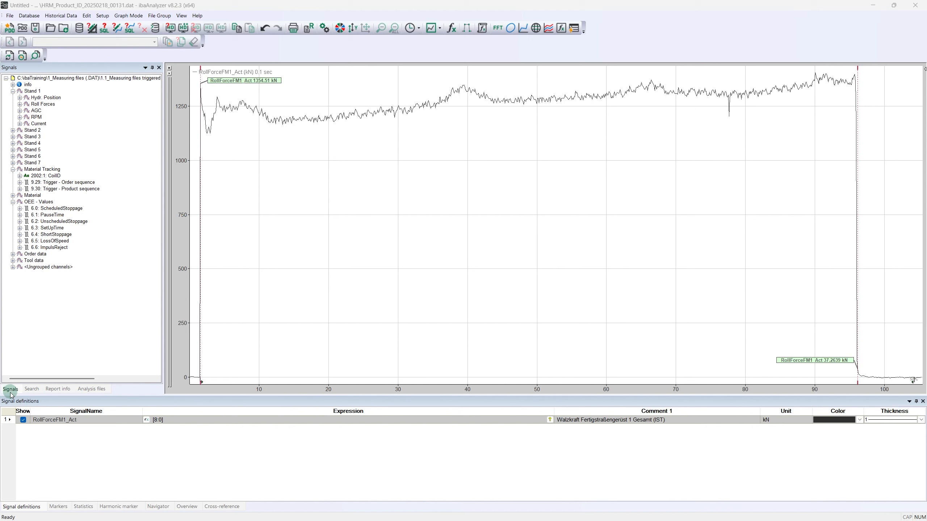
pyautogui.rightClick(7, 421)
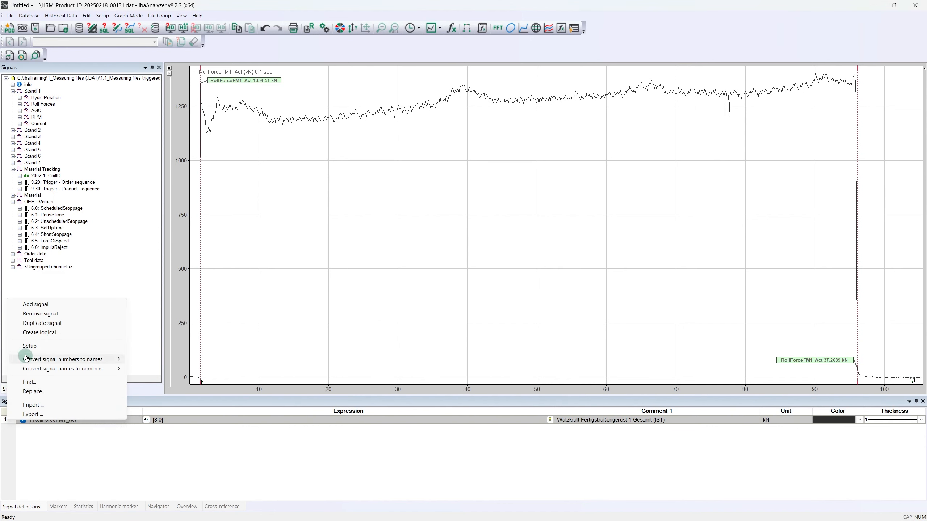
pyautogui.click(35, 305)
pyautogui.write('F')
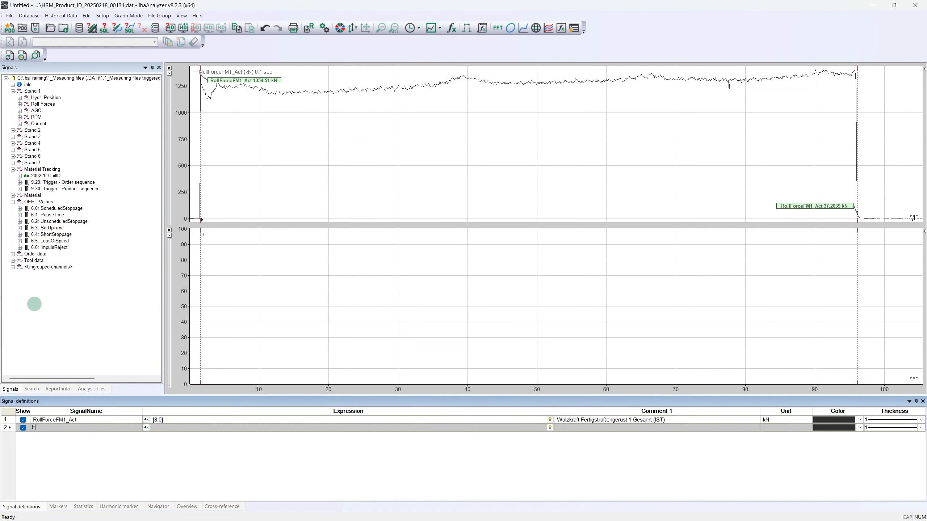
pyautogui.write('M1_LoadOn')
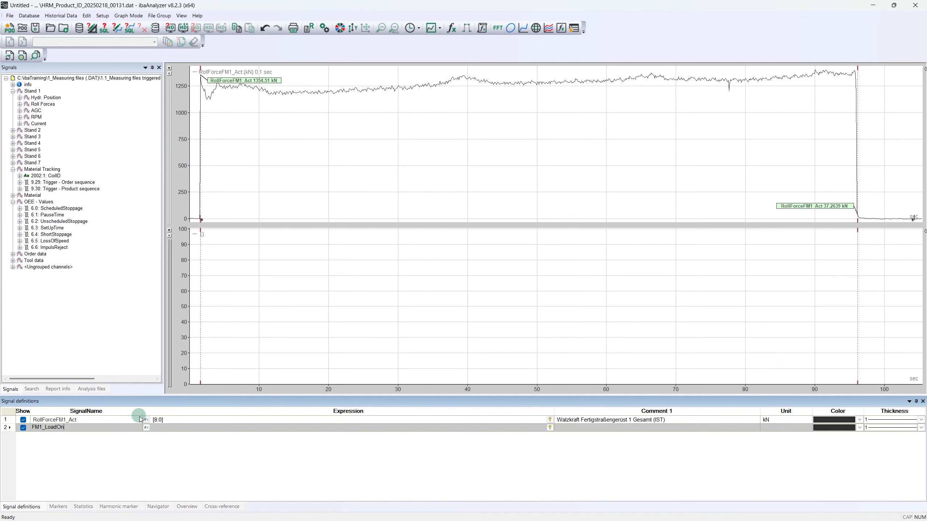
# Step: Define FM1_LoadOn's expression as Stand 1's RollForceFM1_Act signal greater than 50, using the logical > operator
pyautogui.click(146, 428)
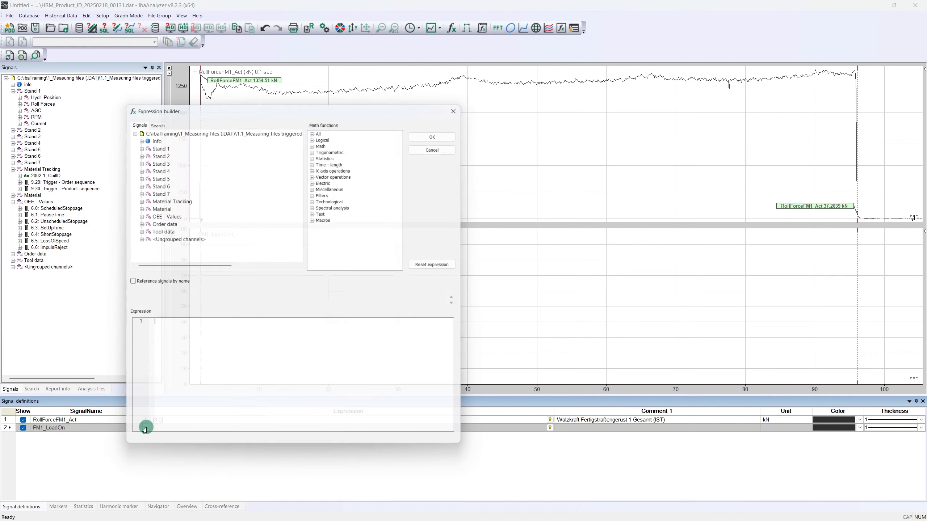
pyautogui.click(134, 144)
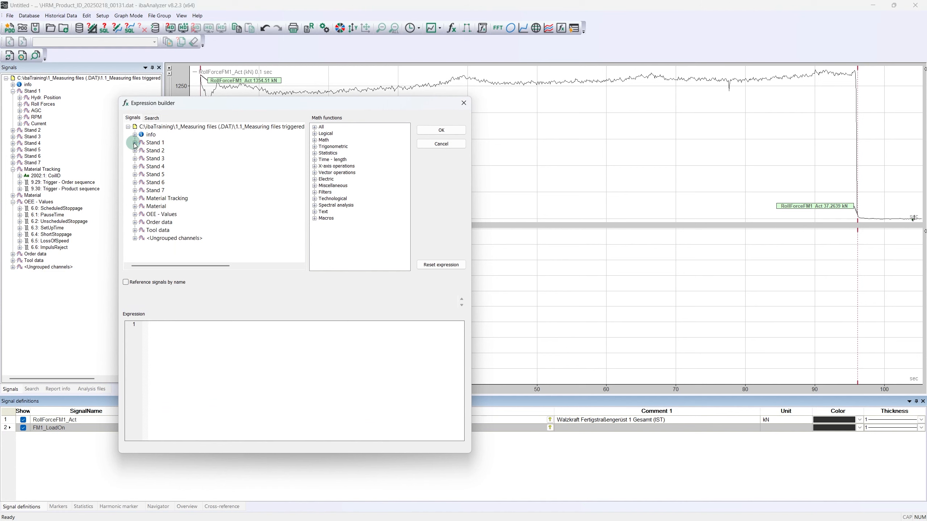
pyautogui.click(143, 160)
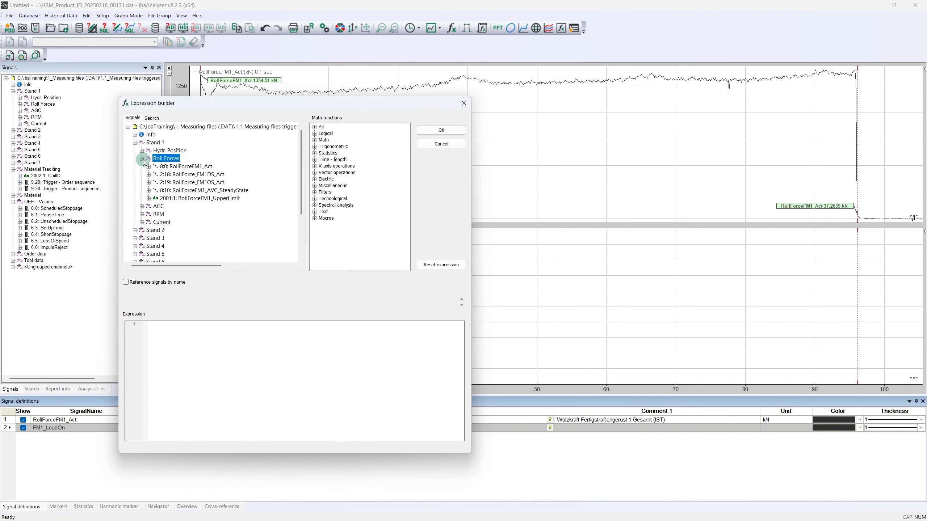
pyautogui.click(185, 168)
pyautogui.doubleClick(184, 168)
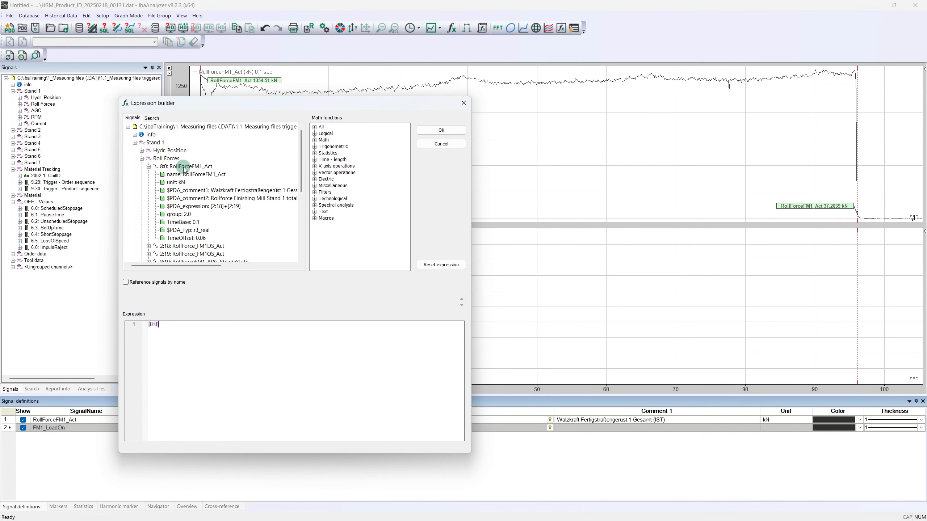
pyautogui.click(315, 134)
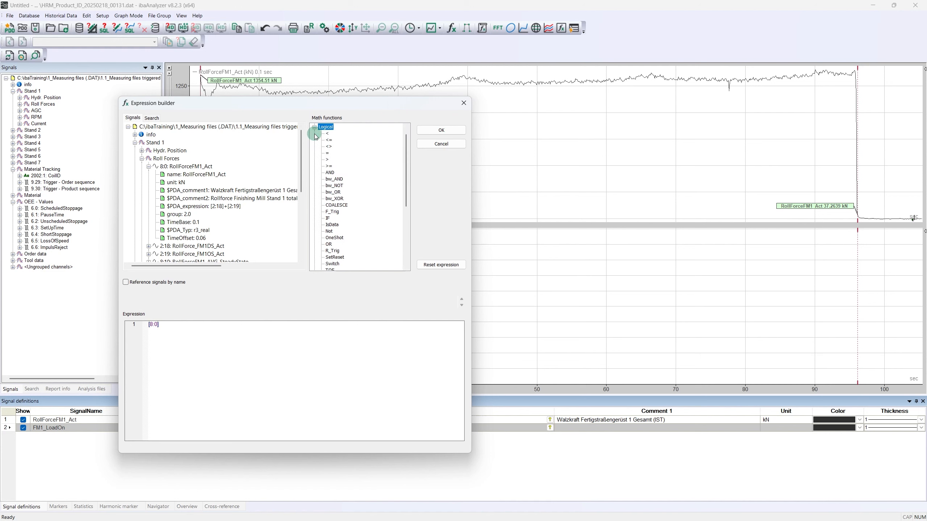
pyautogui.click(327, 160)
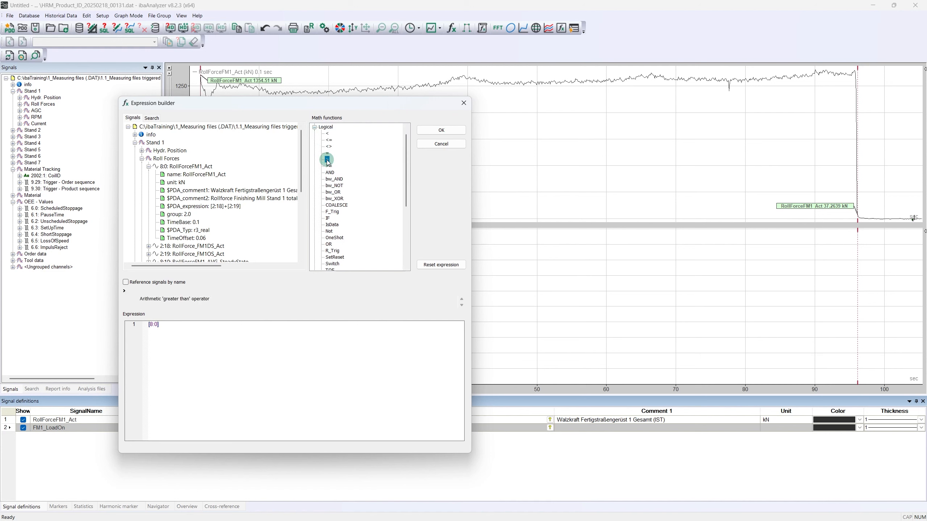
pyautogui.doubleClick(328, 161)
pyautogui.write('50')
pyautogui.click(441, 131)
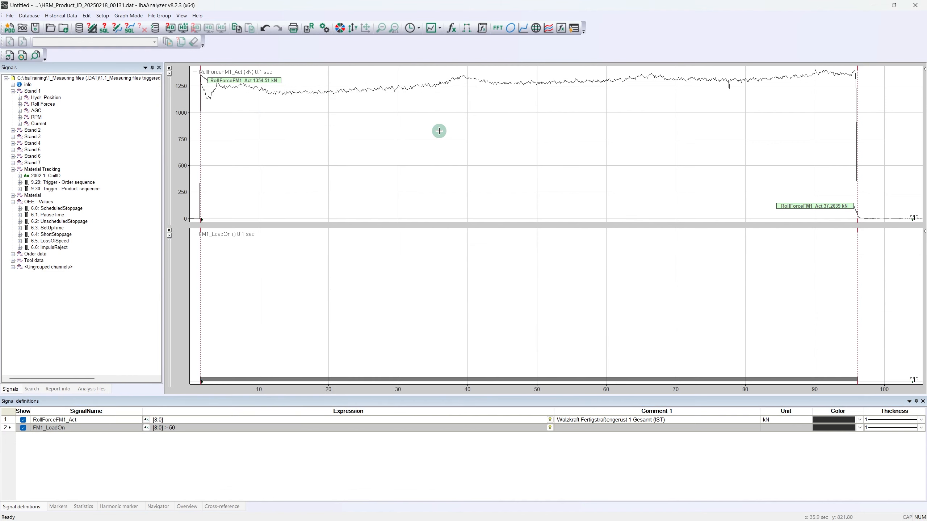
# Step: Colour FM1_LoadOn red and move it from its own graph into the RollForceFM1_Act graph
pyautogui.click(860, 429)
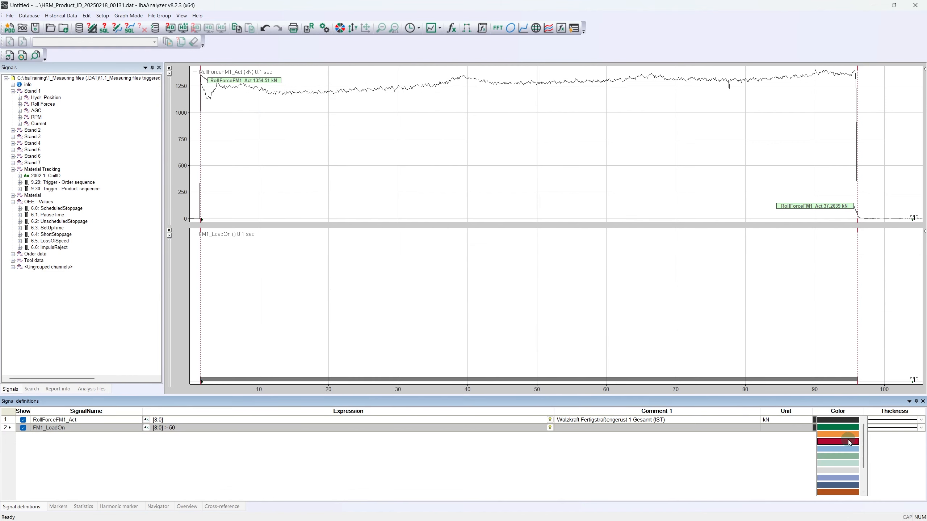
pyautogui.click(850, 441)
pyautogui.moveTo(219, 235); pyautogui.dragTo(211, 94)
pyautogui.moveTo(205, 80); pyautogui.dragTo(198, 73)
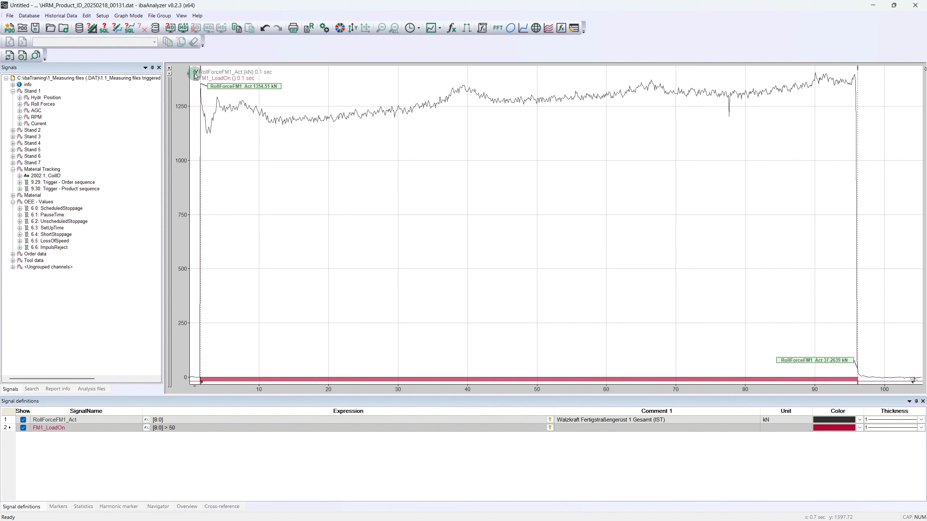
# Step: Add an interval over the active phase of FM1_LoadOn, remove it, and add it again
pyautogui.doubleClick(515, 380)
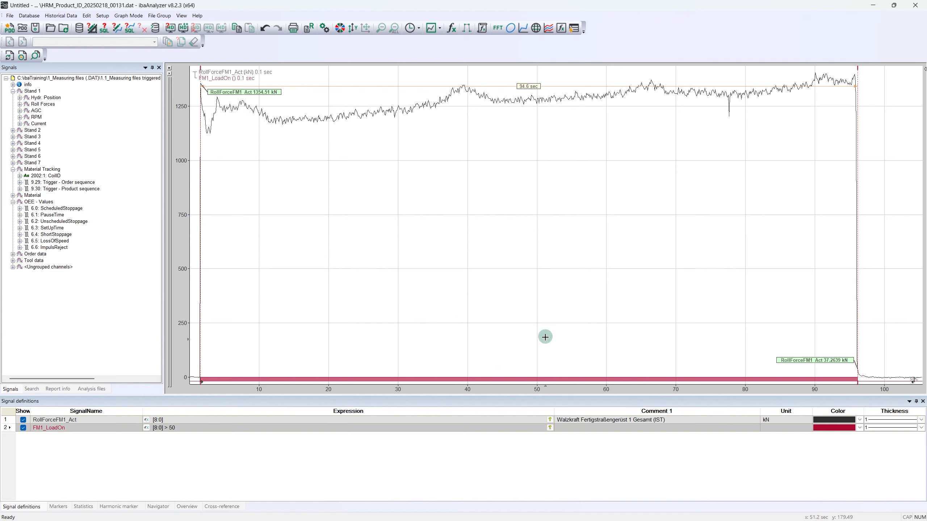
pyautogui.doubleClick(542, 381)
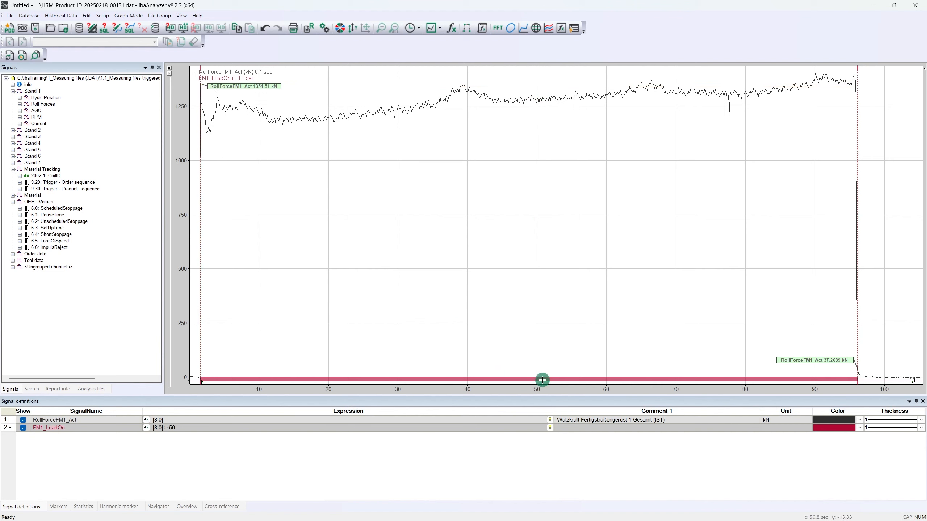
pyautogui.doubleClick(543, 381)
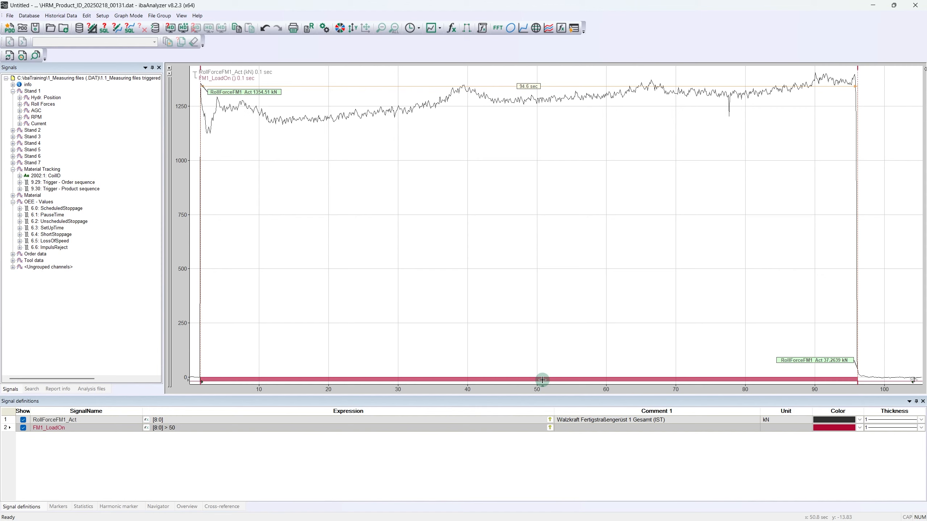
# Step: Examine the marker positions and statistics of RollForceFM1_Act and FM1_LoadOn, and return to the signal definitions
pyautogui.click(59, 508)
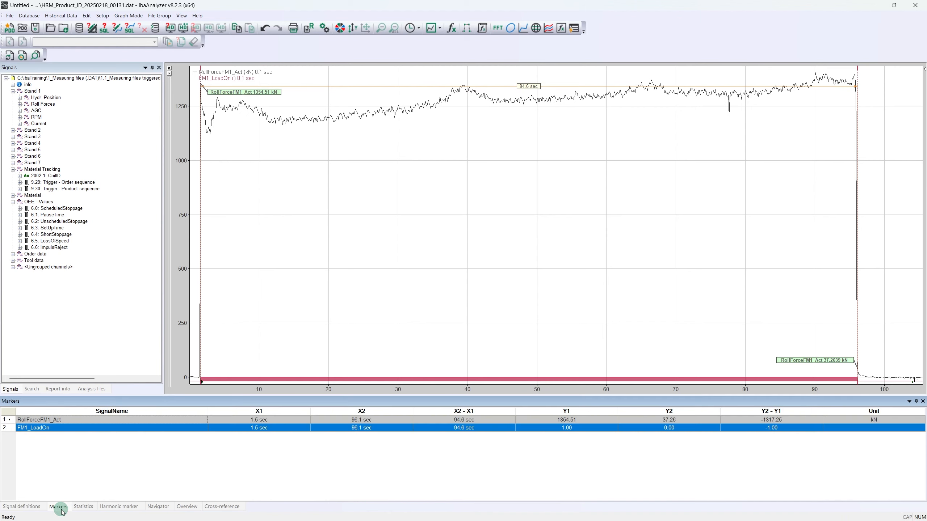
pyautogui.moveTo(193, 387)
pyautogui.mouseDown()
pyautogui.moveTo(252, 382)
pyautogui.moveTo(200, 386)
pyautogui.mouseUp()
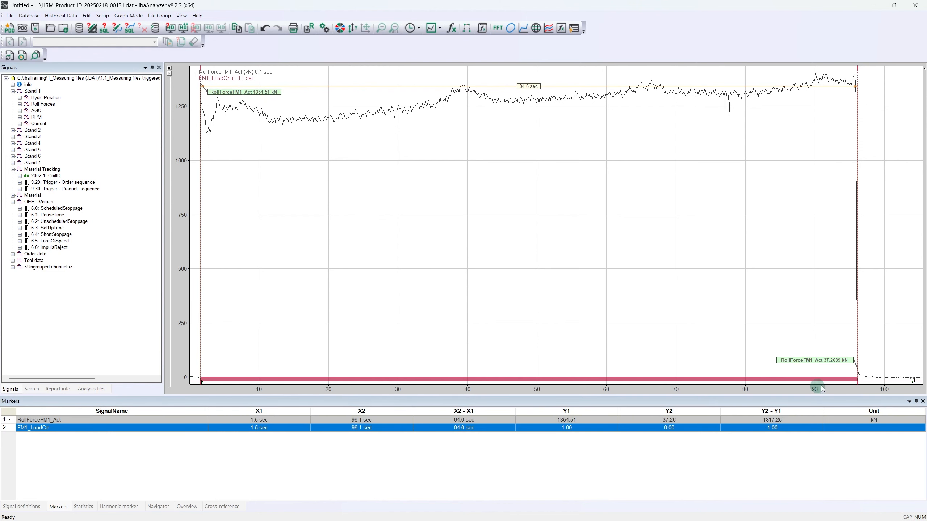
pyautogui.moveTo(857, 383)
pyautogui.mouseDown()
pyautogui.moveTo(813, 385)
pyautogui.moveTo(858, 384)
pyautogui.mouseUp()
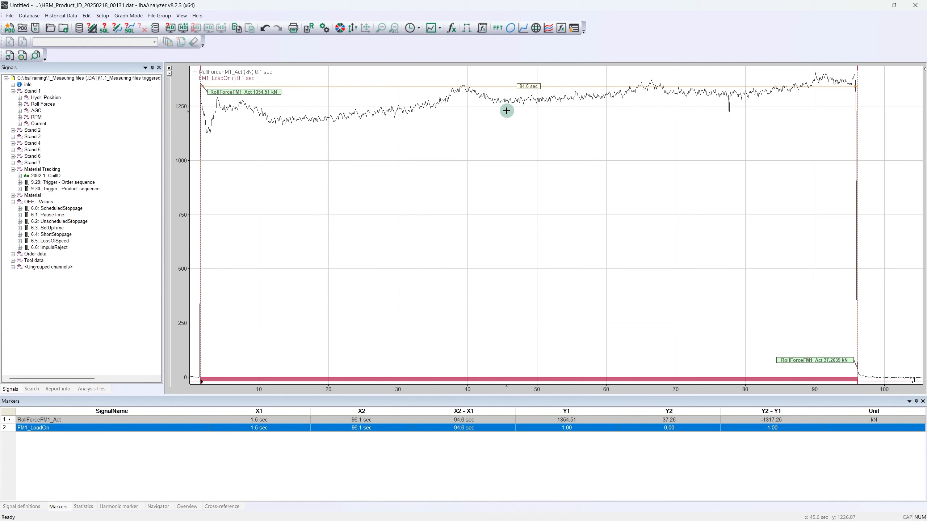
pyautogui.click(86, 509)
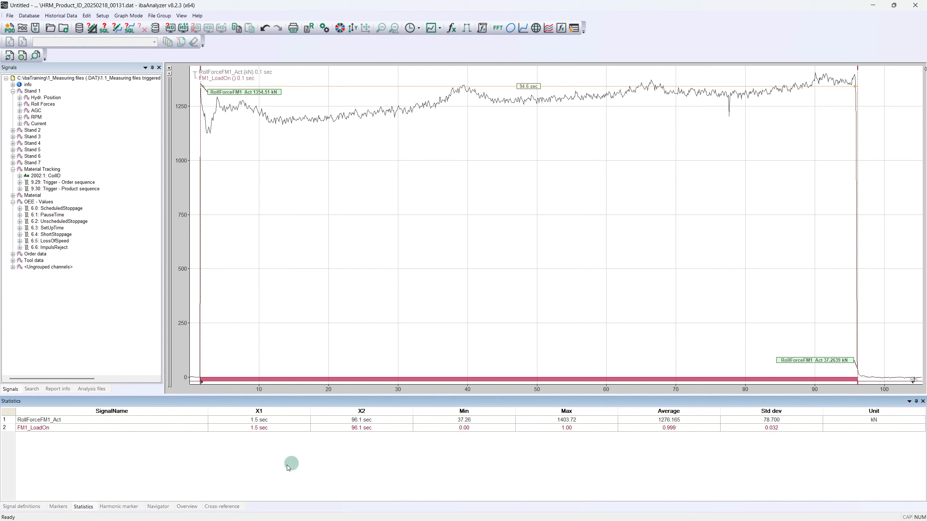
pyautogui.click(25, 507)
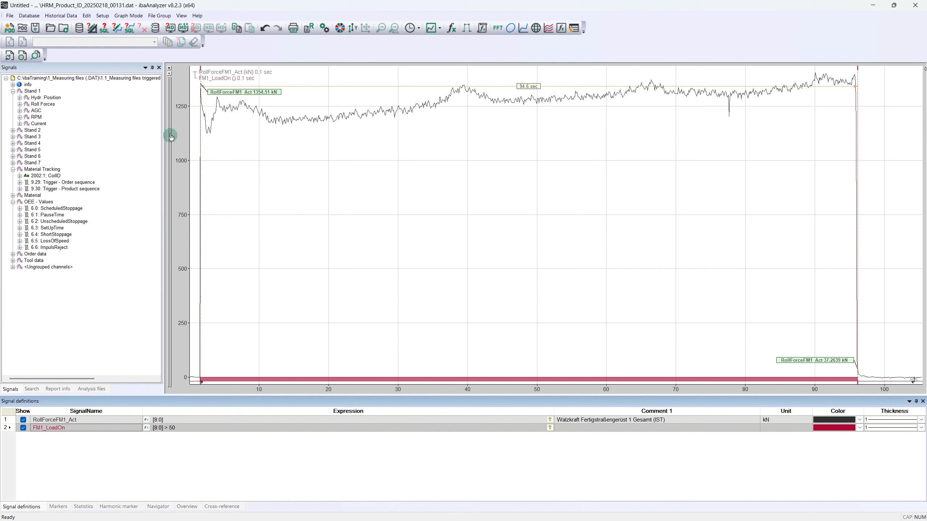
# Step: Apply the signal grid preferences to the analysis, keeping Ctrl marker movement at "closest sample with different value on channel", and return to the signal tree
pyautogui.click(102, 15)
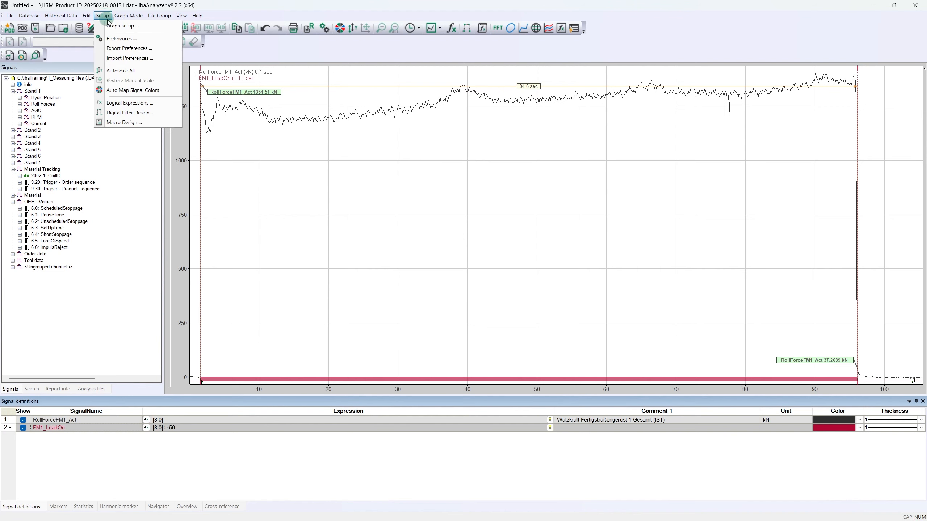
pyautogui.click(118, 41)
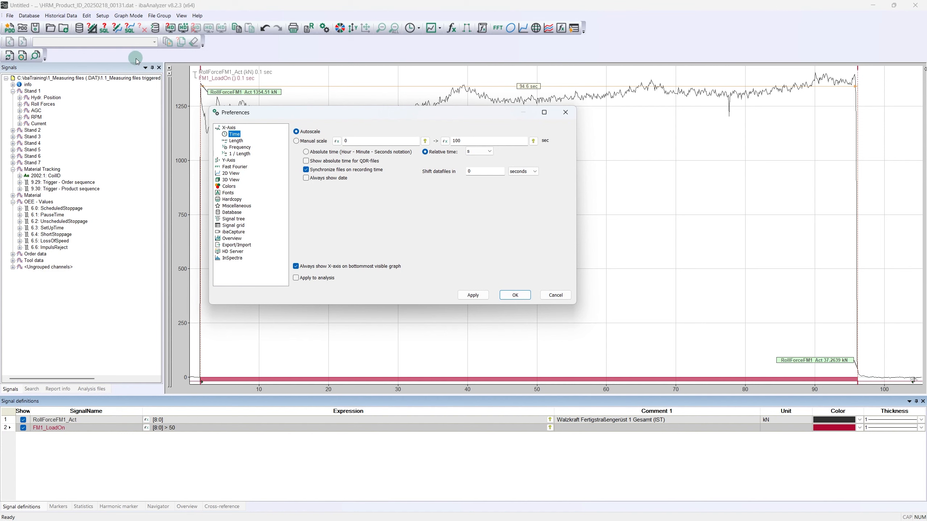
pyautogui.click(231, 213)
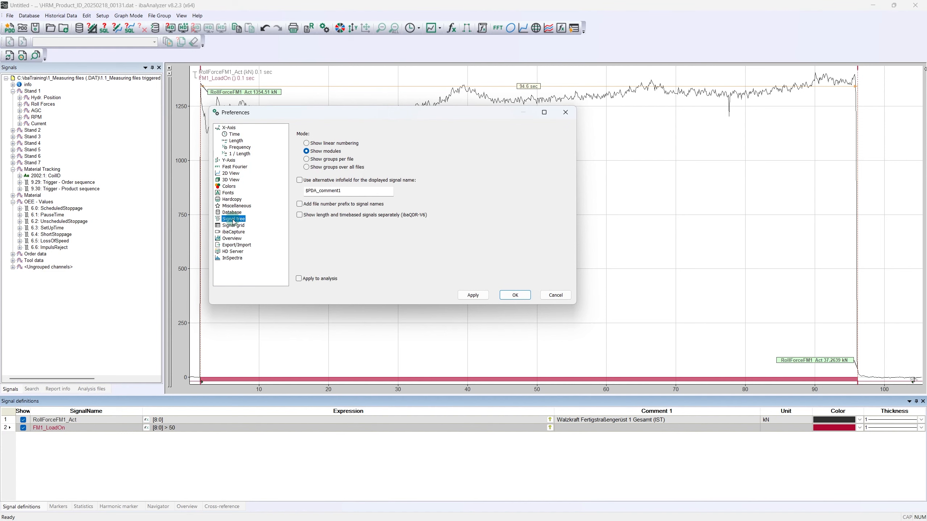
pyautogui.click(234, 225)
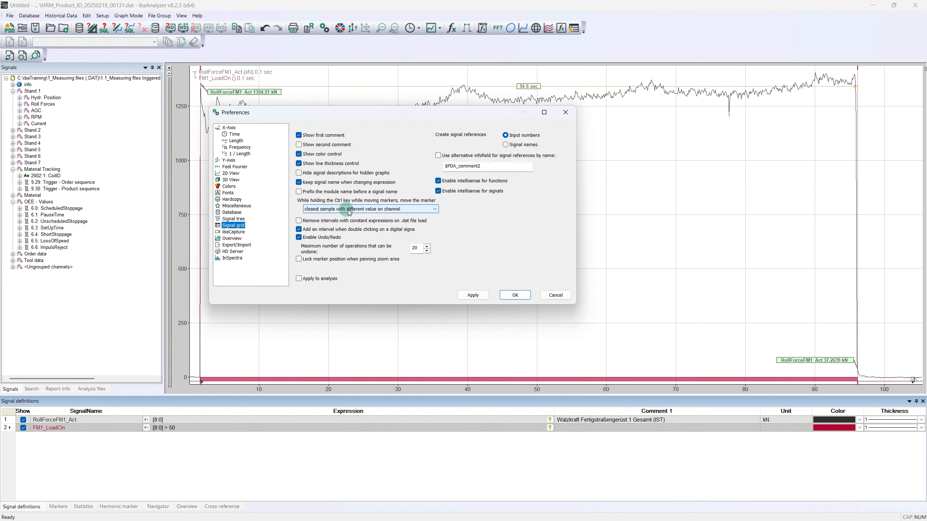
pyautogui.click(435, 210)
pyautogui.click(434, 210)
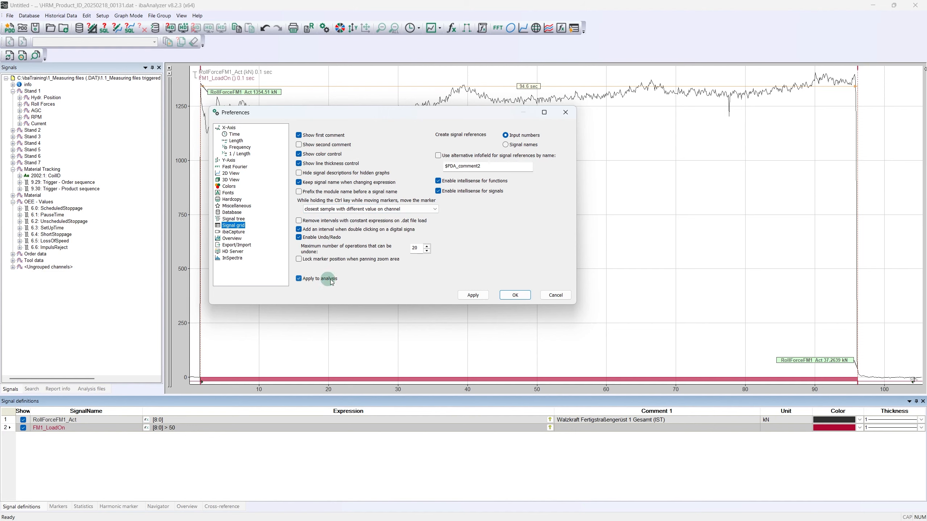
pyautogui.click(513, 296)
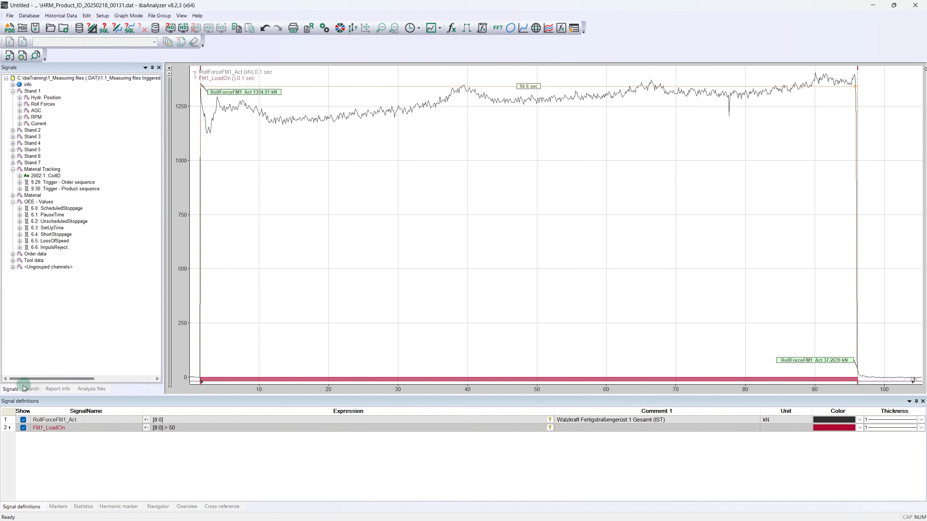
pyautogui.click(10, 390)
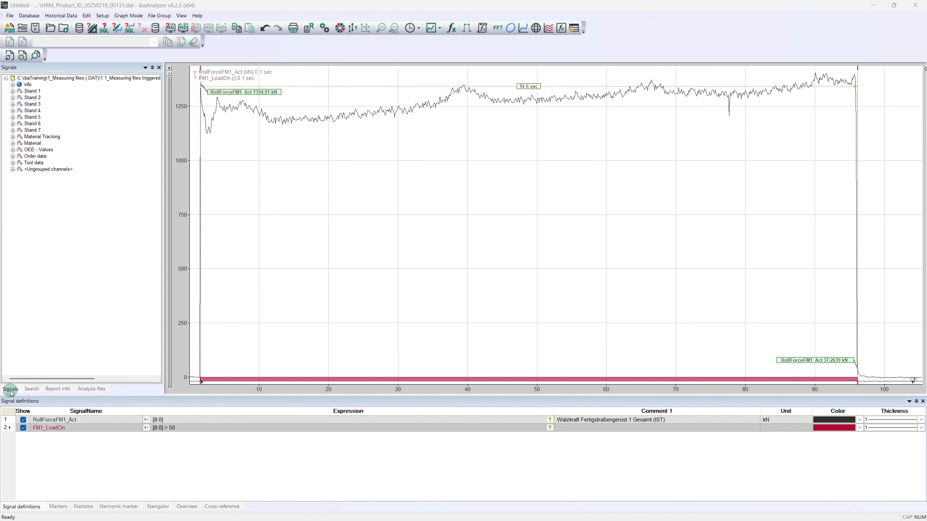
# Step: Remove the interval from FM1_LoadOn and close the loaded data file
pyautogui.click(306, 380)
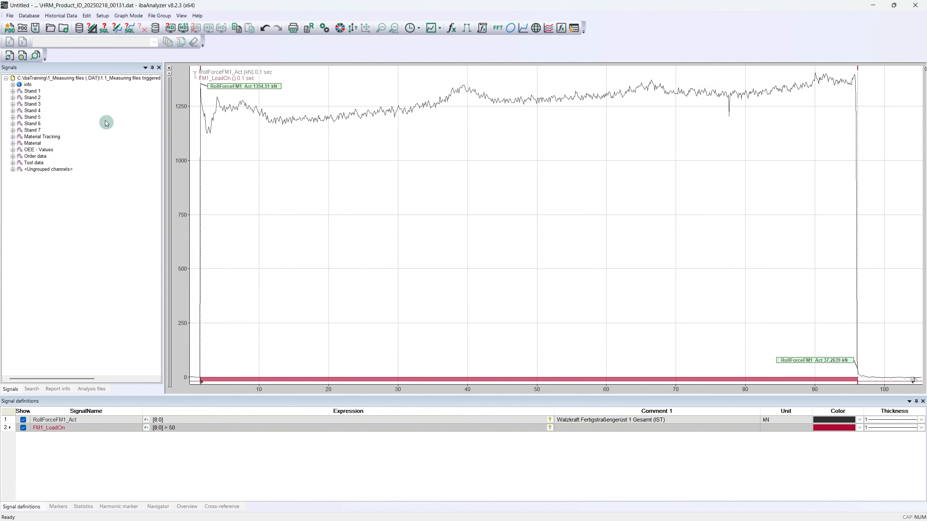
pyautogui.rightClick(87, 82)
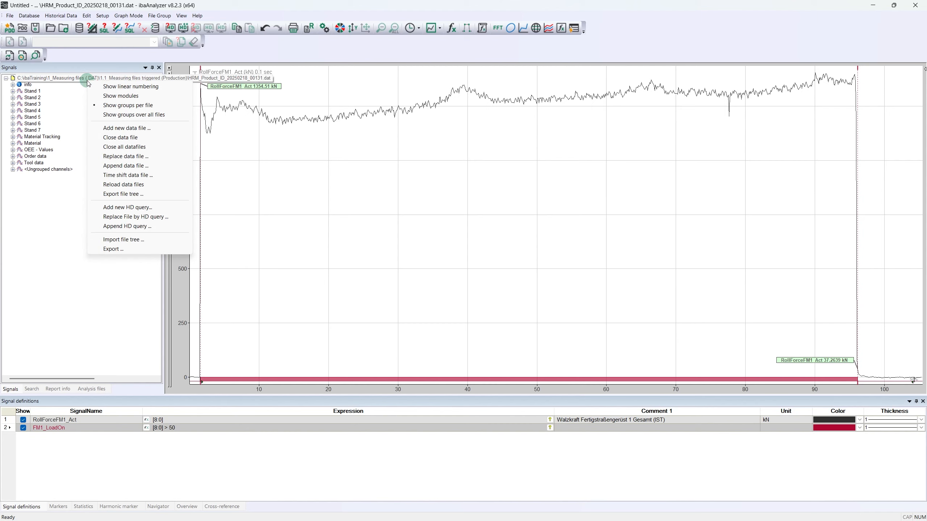
pyautogui.click(121, 138)
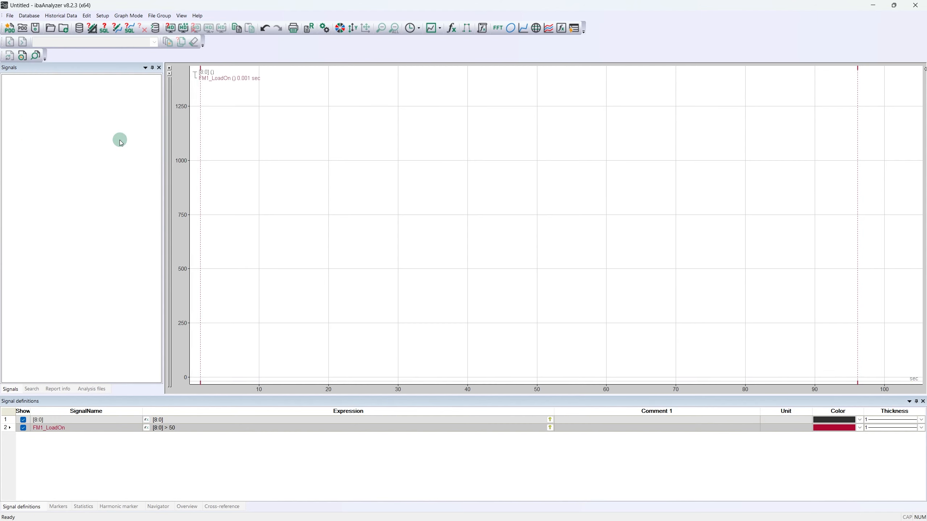
# Step: Open the triggered production files HRM_Product_ID_20250218_00134, 00133, 00132, 00128 and 00127 together, appended to one another
pyautogui.click(51, 29)
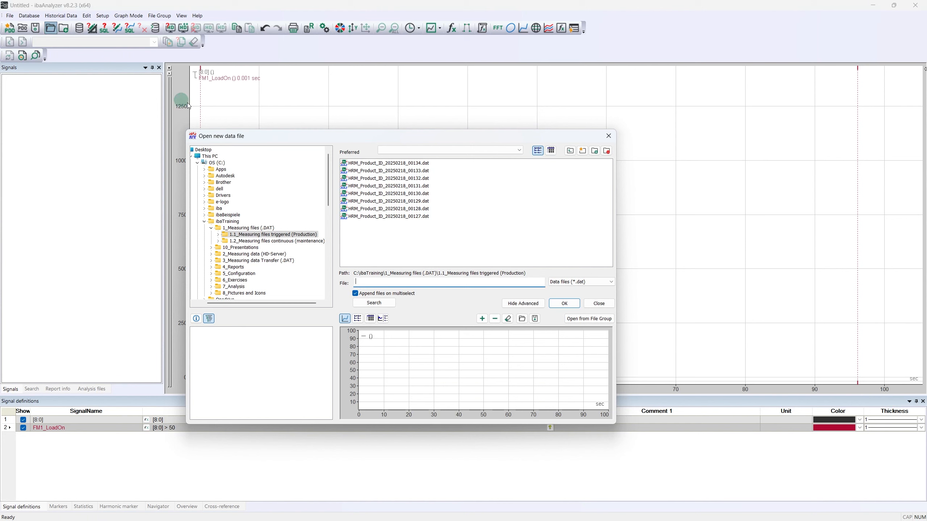
pyautogui.click(360, 167)
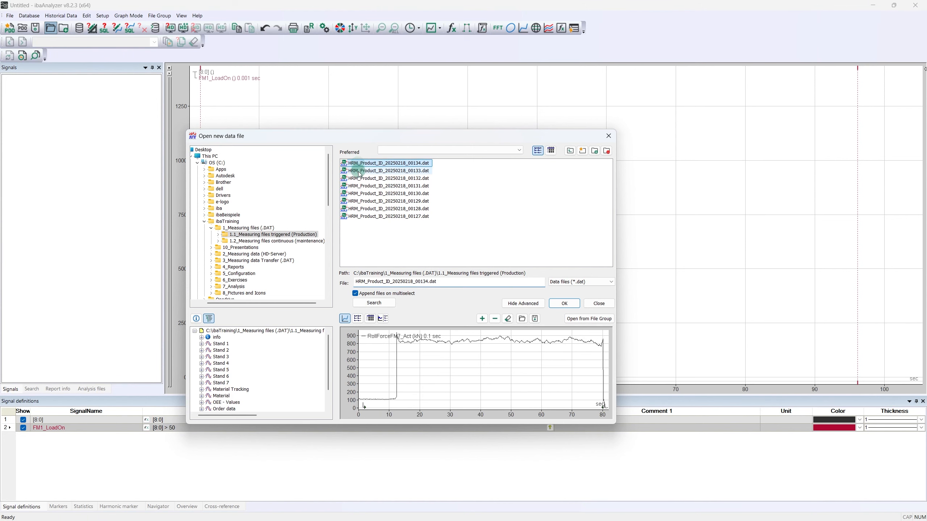
pyautogui.keyDown('ctrl'); pyautogui.click(360, 171); pyautogui.keyUp('ctrl')
pyautogui.keyDown('ctrl'); pyautogui.click(361, 178); pyautogui.keyUp('ctrl')
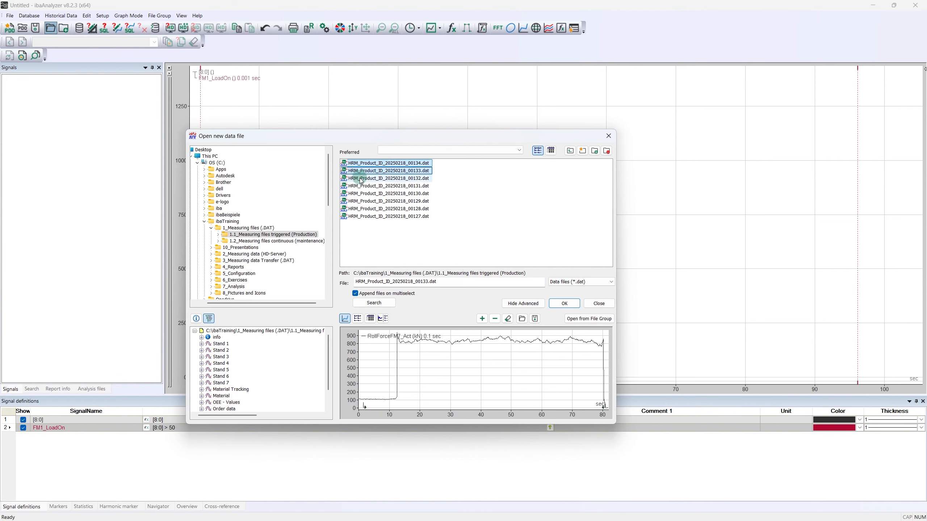
pyautogui.keyDown('ctrl'); pyautogui.click(369, 209); pyautogui.keyUp('ctrl')
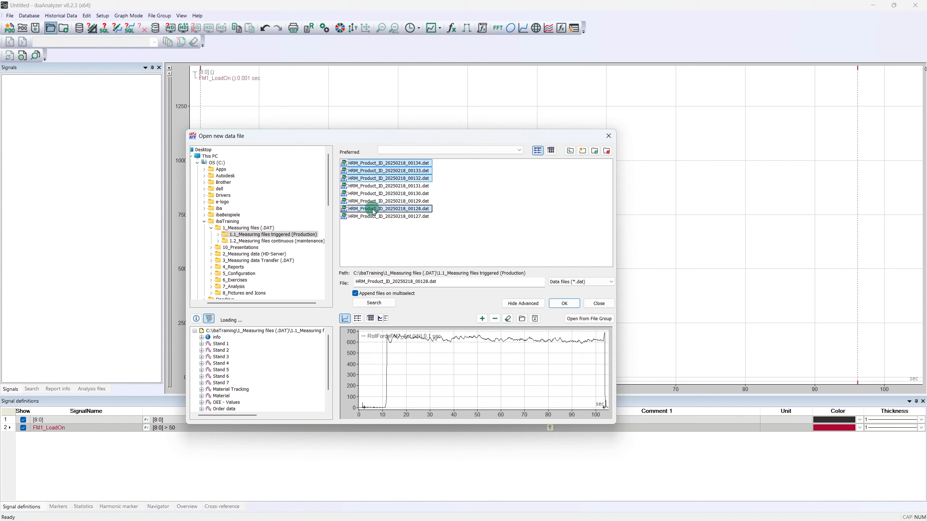
pyautogui.keyDown('ctrl'); pyautogui.click(376, 216); pyautogui.keyUp('ctrl')
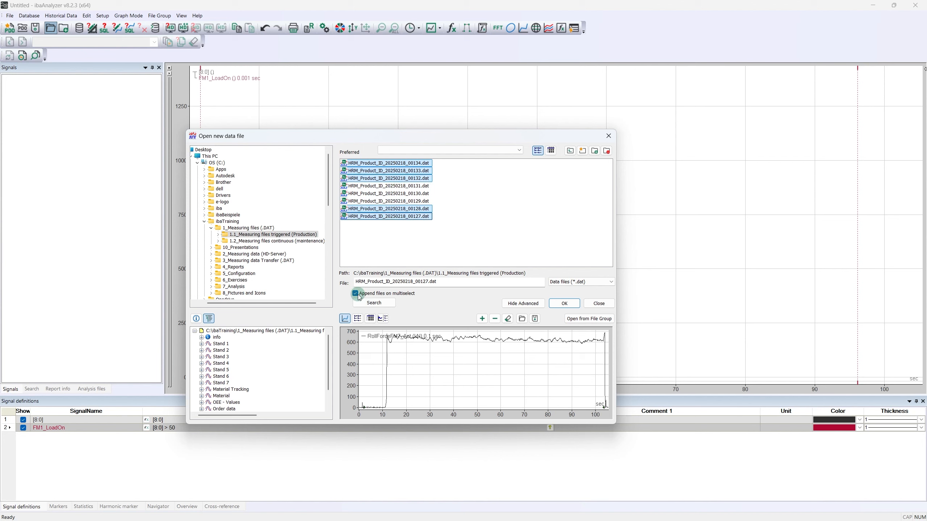
pyautogui.click(562, 304)
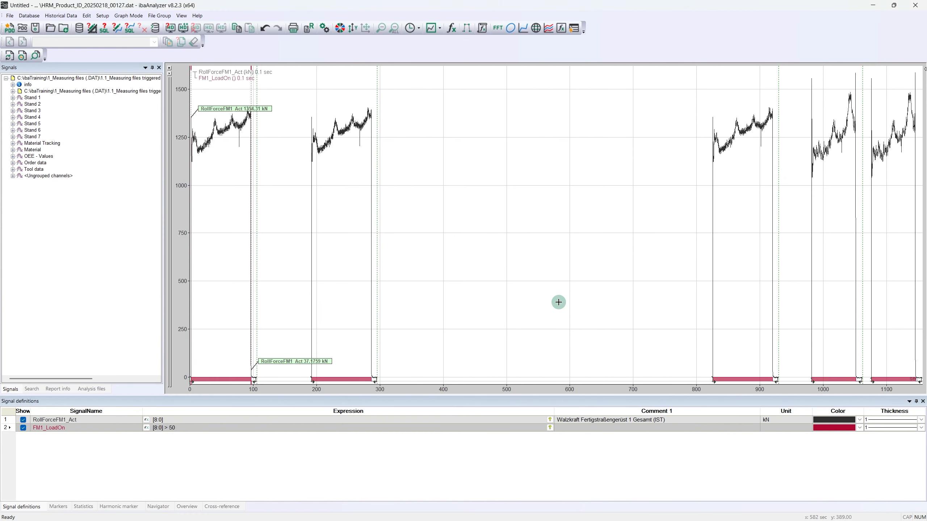
# Step: Expand the nested appended data files in the signal tree down to the last one
pyautogui.click(13, 92)
pyautogui.click(20, 104)
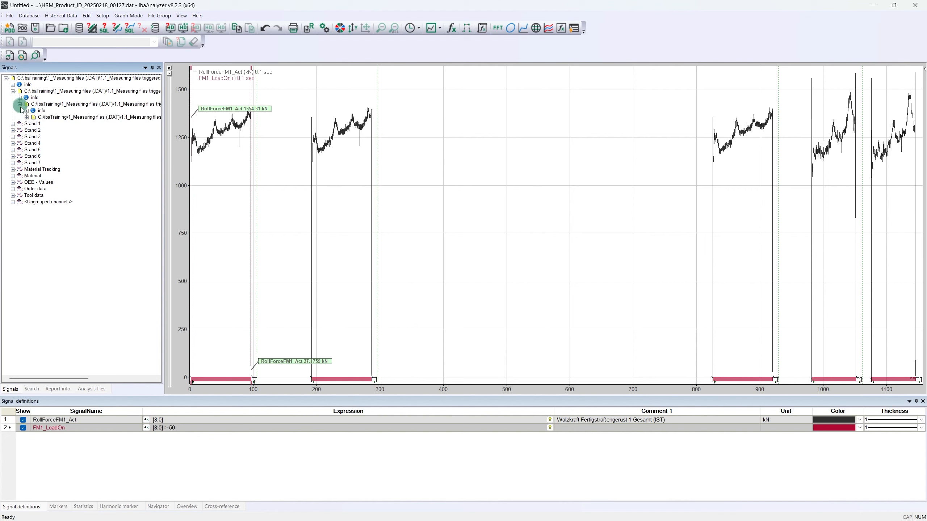
pyautogui.click(27, 117)
pyautogui.click(34, 130)
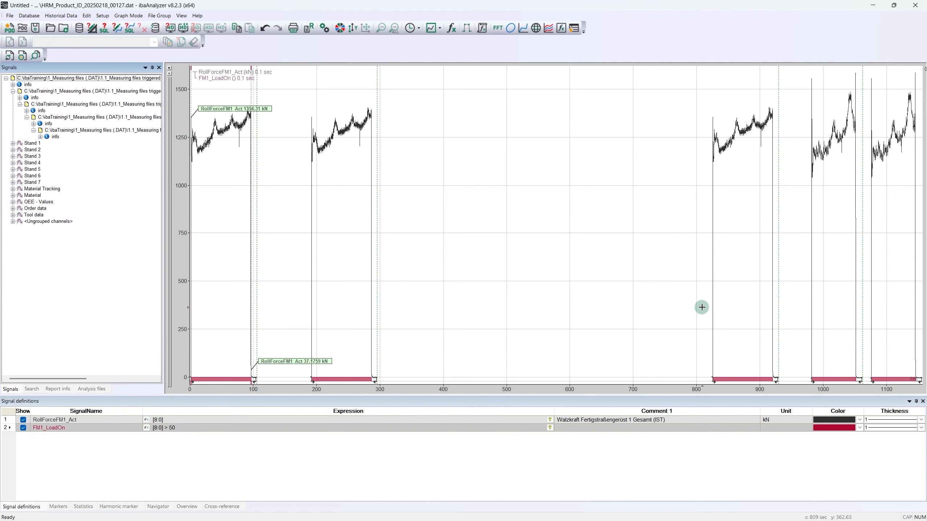
# Step: Switch the time axis's synchronization of files on recording time off and back on
pyautogui.rightClick(659, 392)
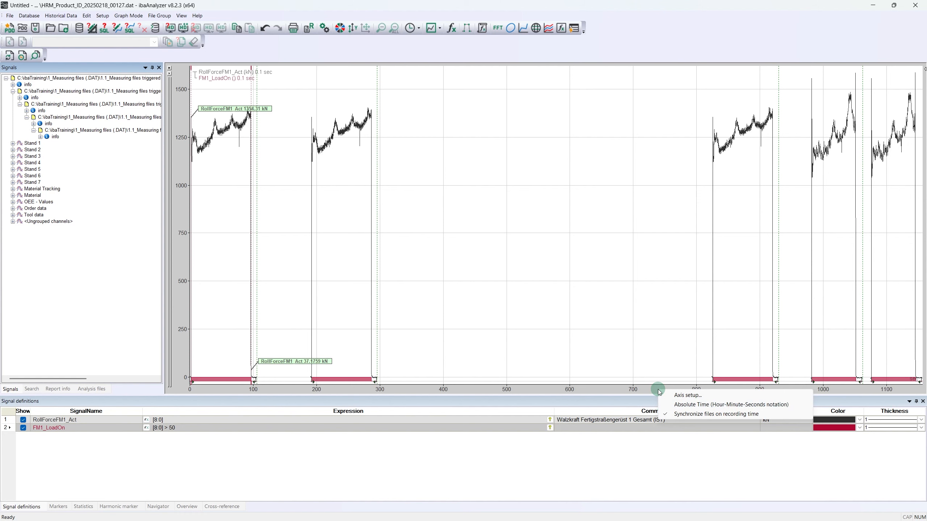
pyautogui.click(687, 415)
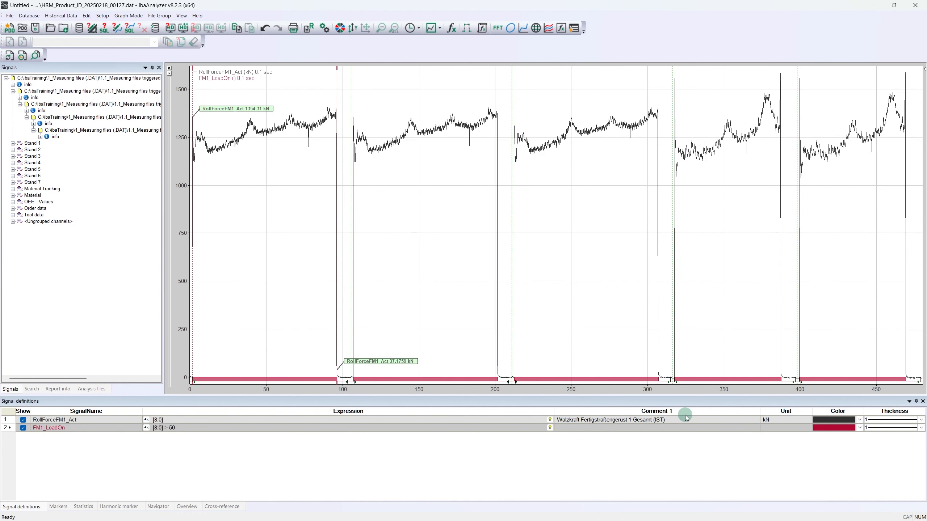
pyautogui.rightClick(642, 390)
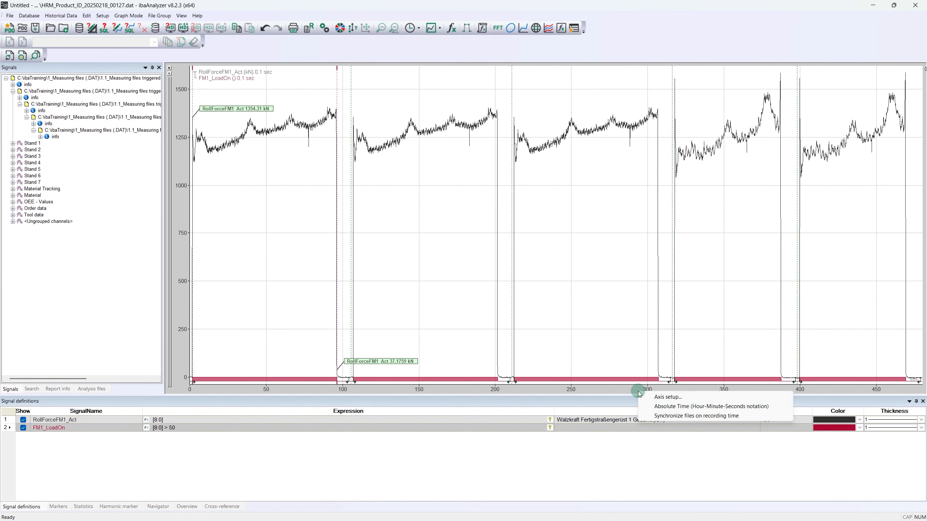
pyautogui.click(663, 417)
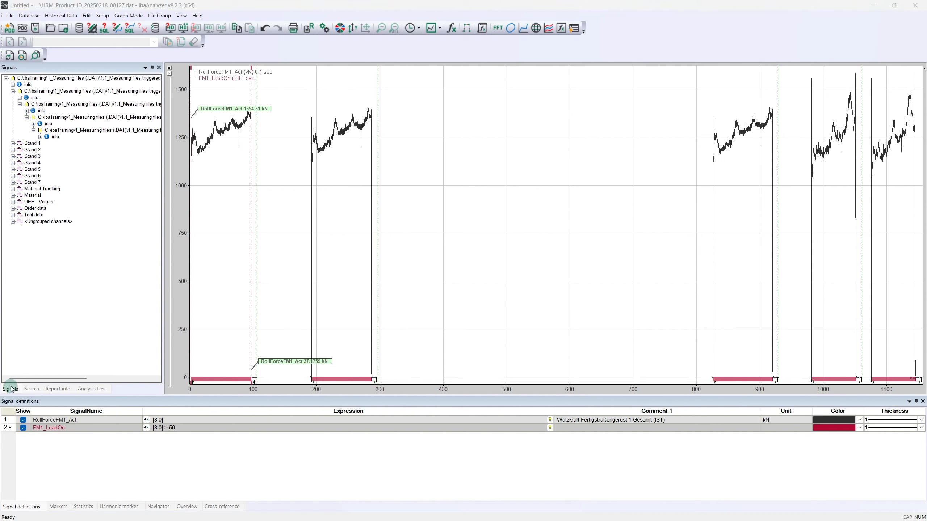
# Step: Close all data files and open HRM_Product_ID_20250218_00134 to 00130 in parallel, with appending of files on multiselect disabled
pyautogui.rightClick(39, 307)
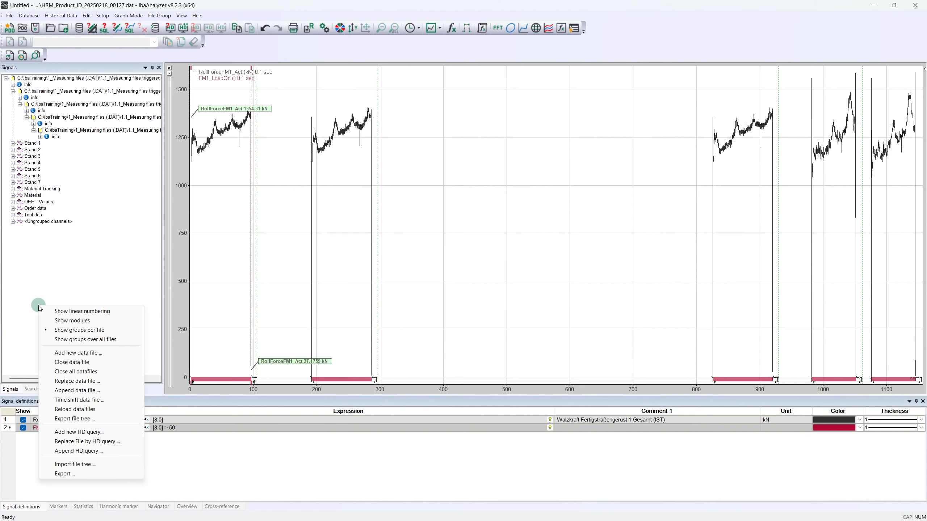
pyautogui.click(81, 372)
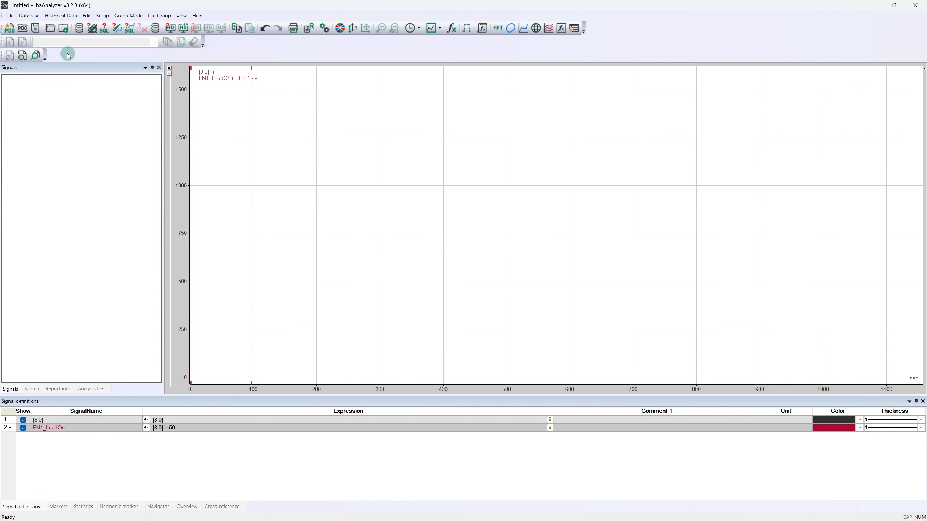
pyautogui.click(51, 30)
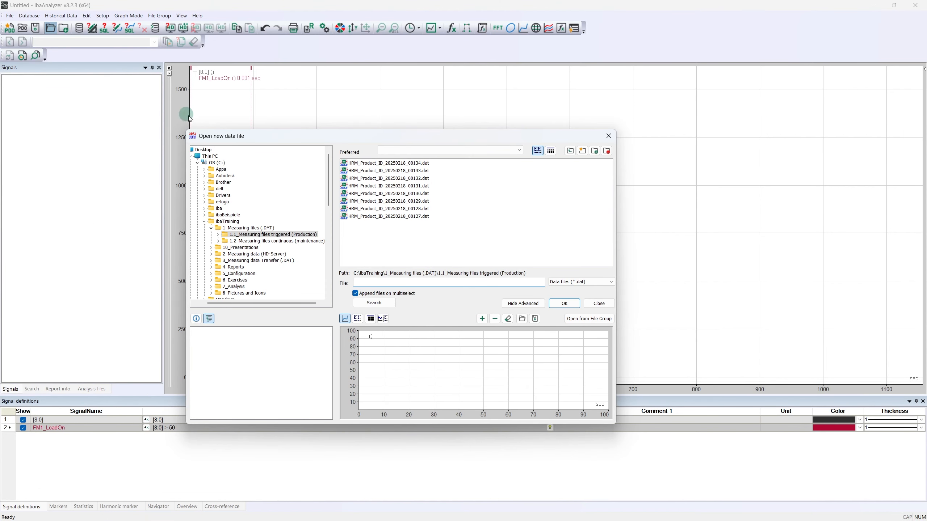
pyautogui.click(376, 164)
pyautogui.keyDown('ctrl'); pyautogui.click(377, 171); pyautogui.keyUp('ctrl')
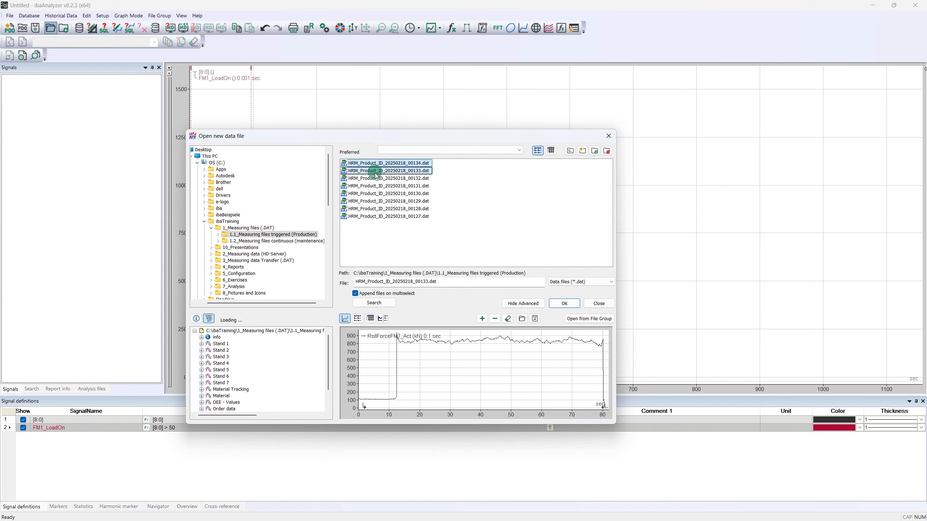
pyautogui.keyDown('ctrl'); pyautogui.click(377, 178); pyautogui.keyUp('ctrl')
pyautogui.keyDown('ctrl'); pyautogui.click(376, 186); pyautogui.keyUp('ctrl')
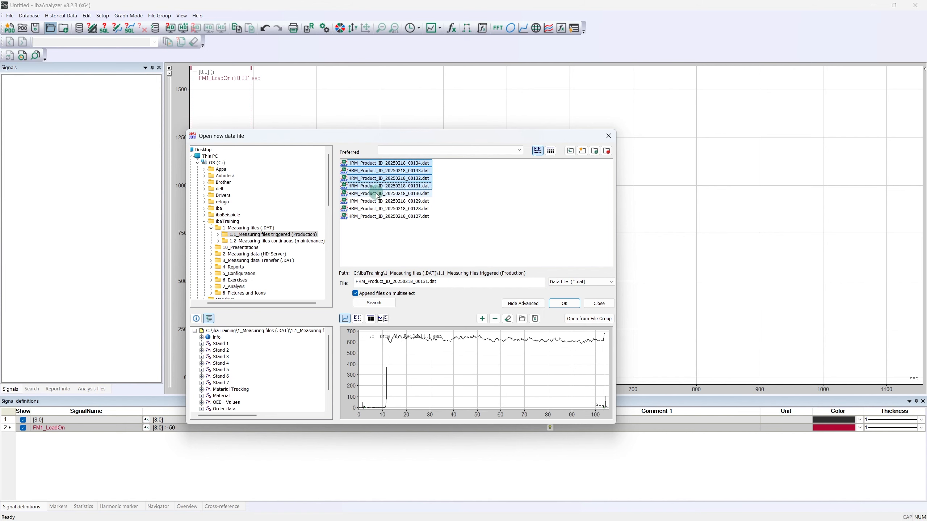
pyautogui.keyDown('ctrl'); pyautogui.click(377, 193); pyautogui.keyUp('ctrl')
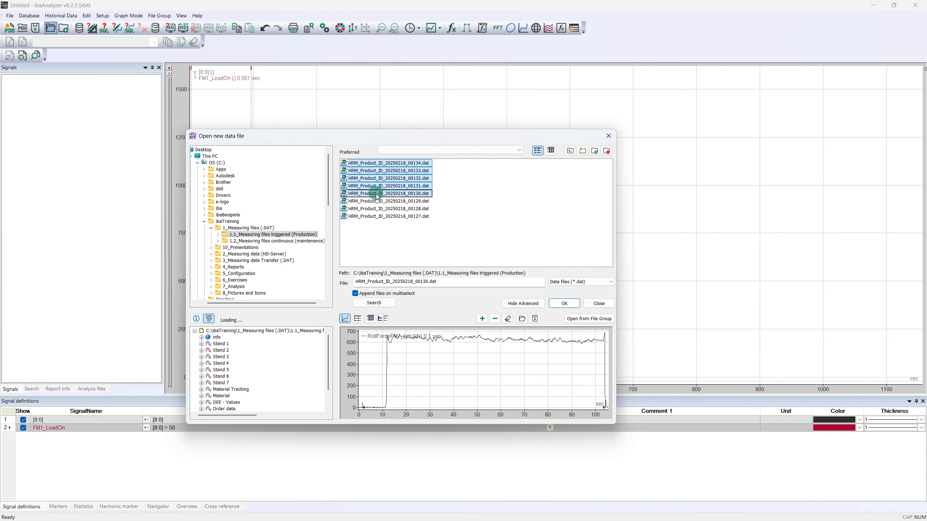
pyautogui.click(356, 294)
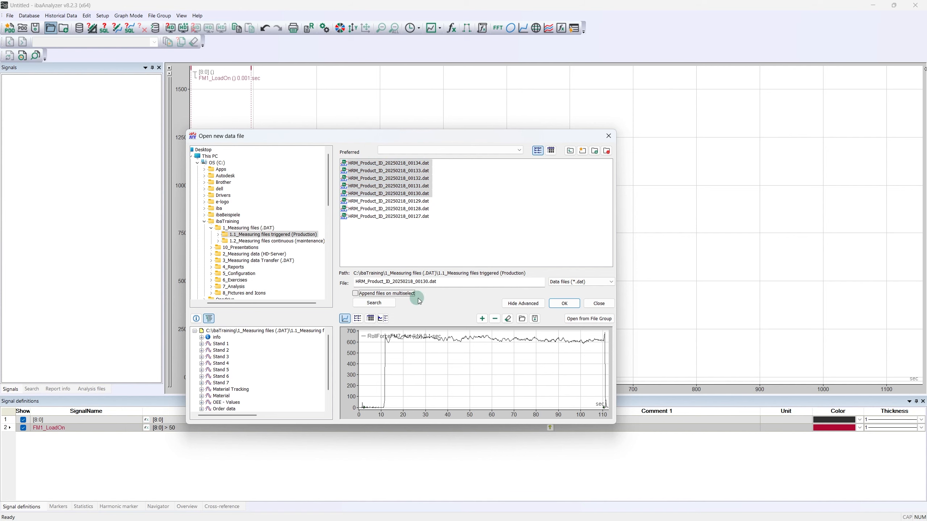
pyautogui.click(563, 304)
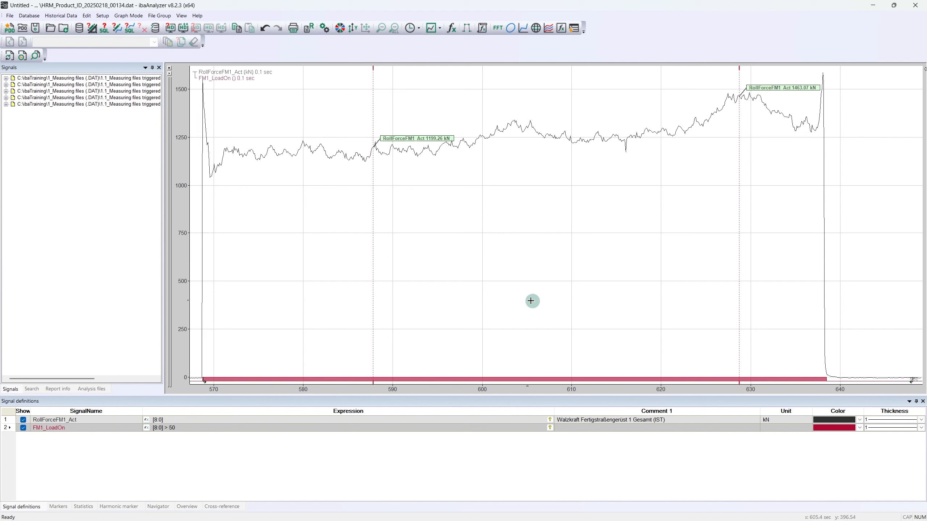
# Step: Plot stand 1's RollForceFM1_Act from the second data file in a new graph below and select its expression
pyautogui.click(5, 85)
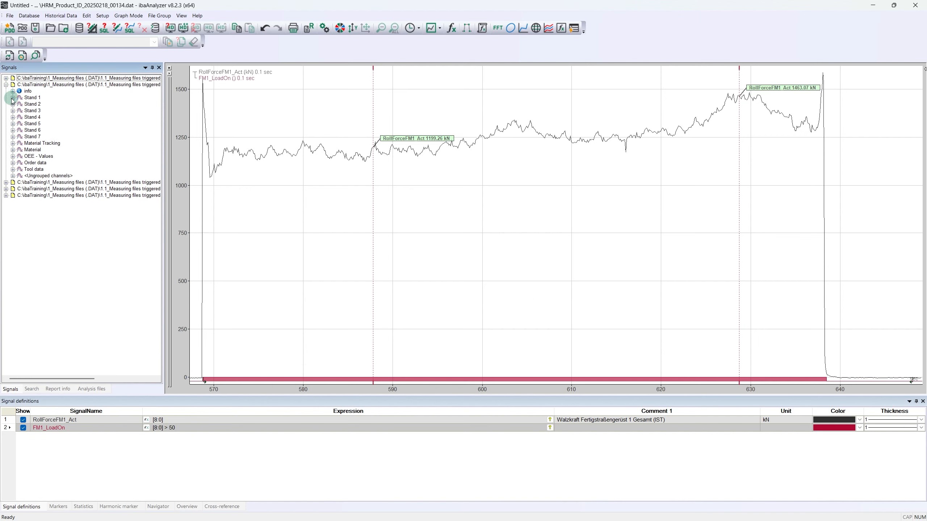
pyautogui.click(13, 98)
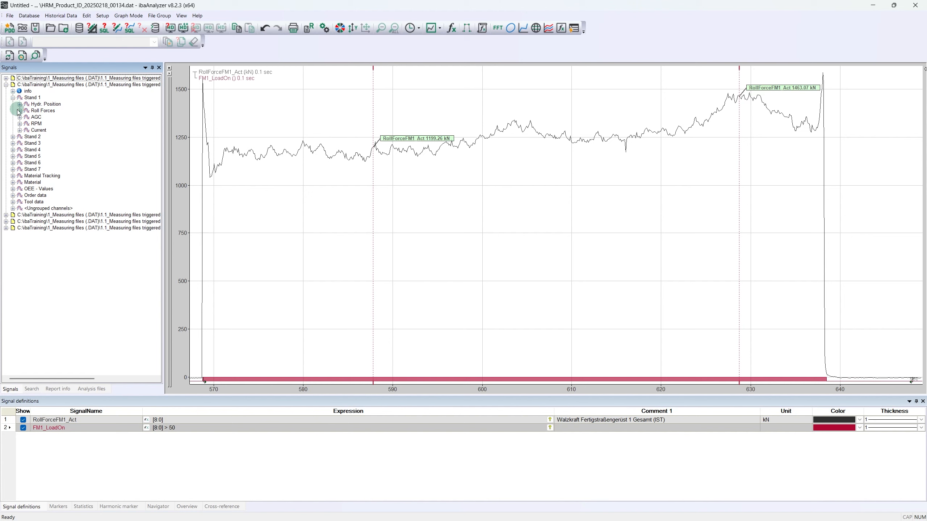
pyautogui.click(20, 111)
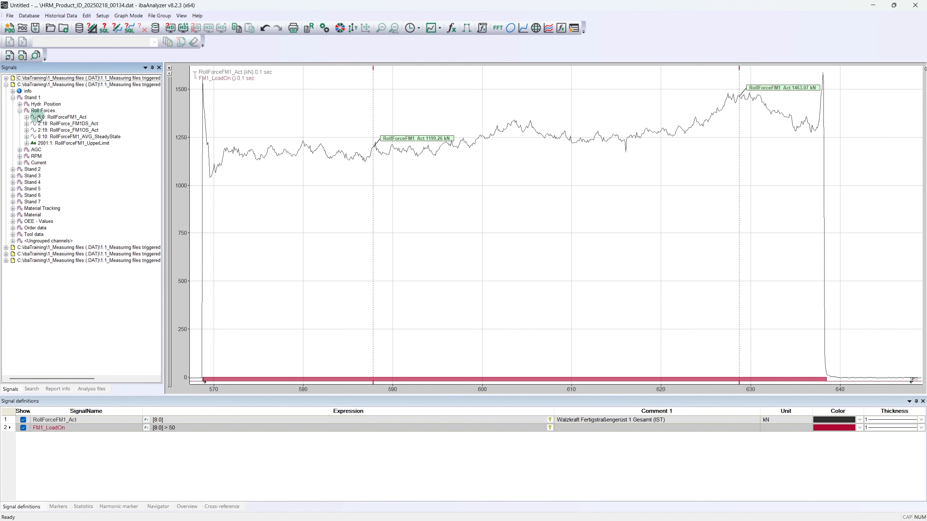
pyautogui.moveTo(34, 117); pyautogui.dragTo(40, 119)
pyautogui.moveTo(40, 118); pyautogui.dragTo(231, 392)
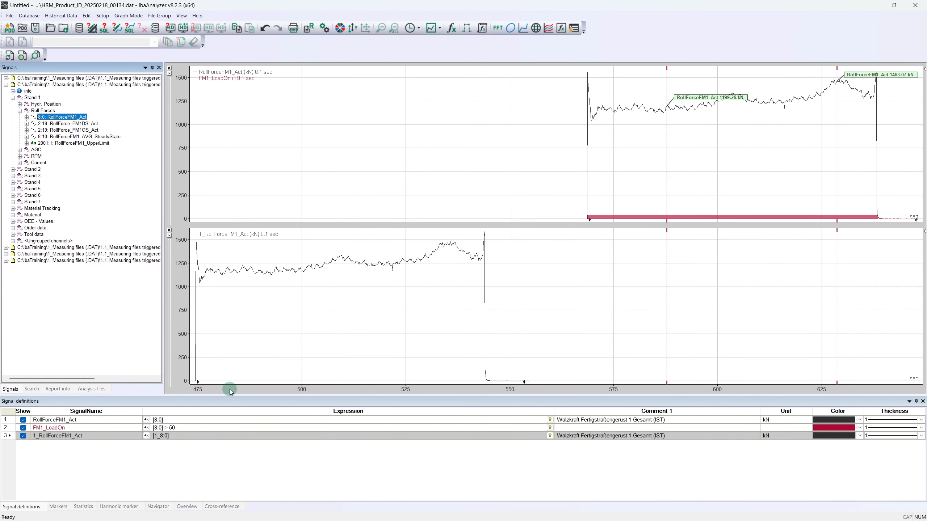
pyautogui.click(156, 437)
pyautogui.click(159, 436)
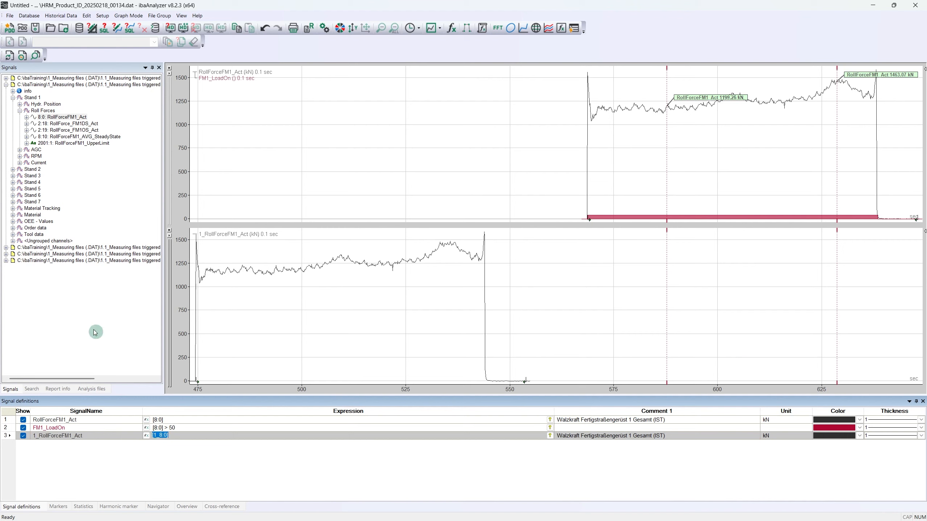
# Step: Add stand 1's RollForceFM1_Act from the third data file to the second file's graph and select its expression
pyautogui.click(6, 247)
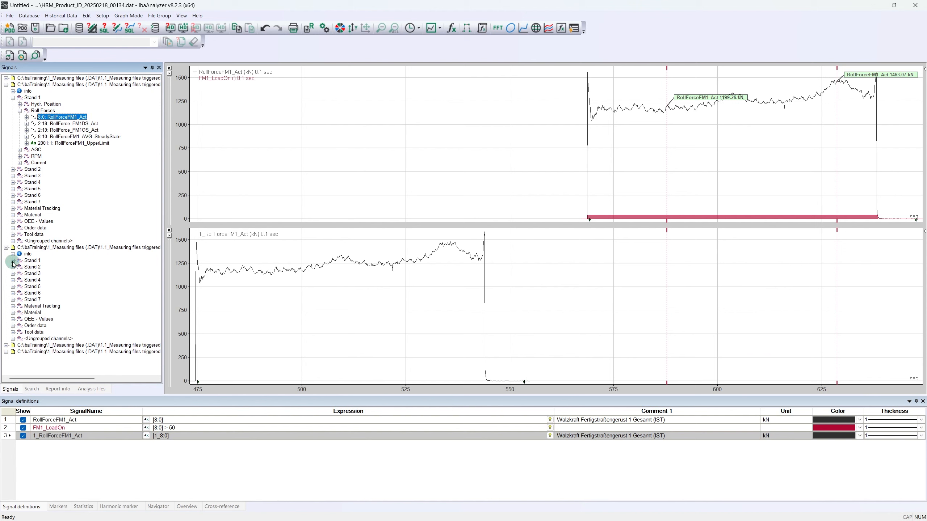
pyautogui.click(13, 260)
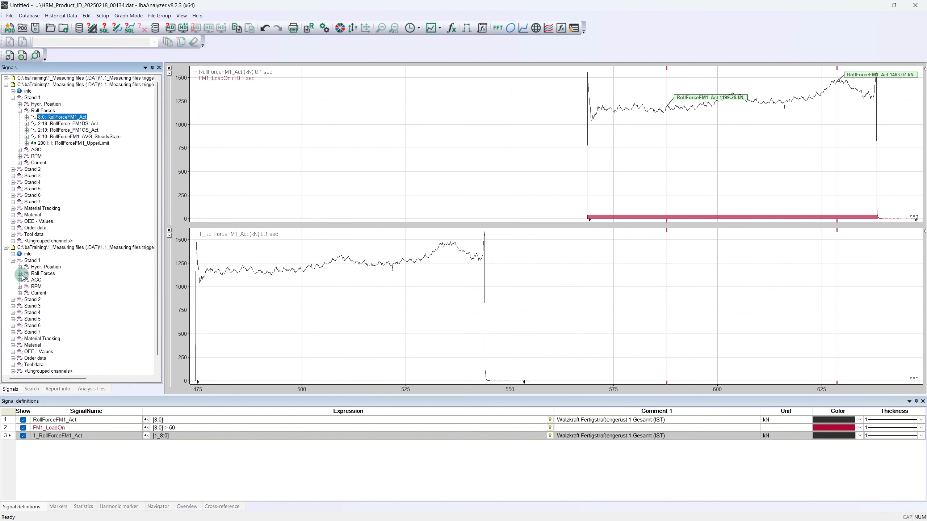
pyautogui.click(19, 274)
pyautogui.moveTo(42, 280)
pyautogui.mouseDown()
pyautogui.moveTo(156, 265)
pyautogui.moveTo(199, 237)
pyautogui.mouseUp()
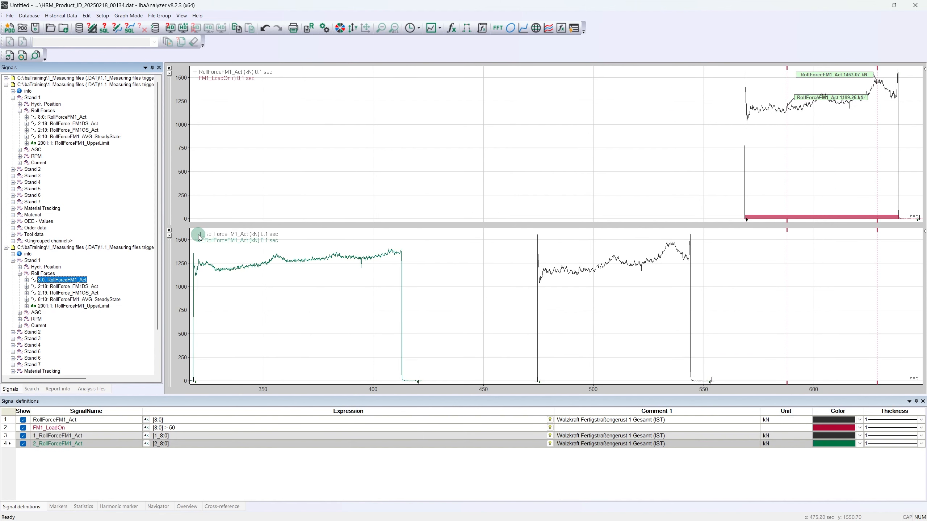
pyautogui.click(158, 444)
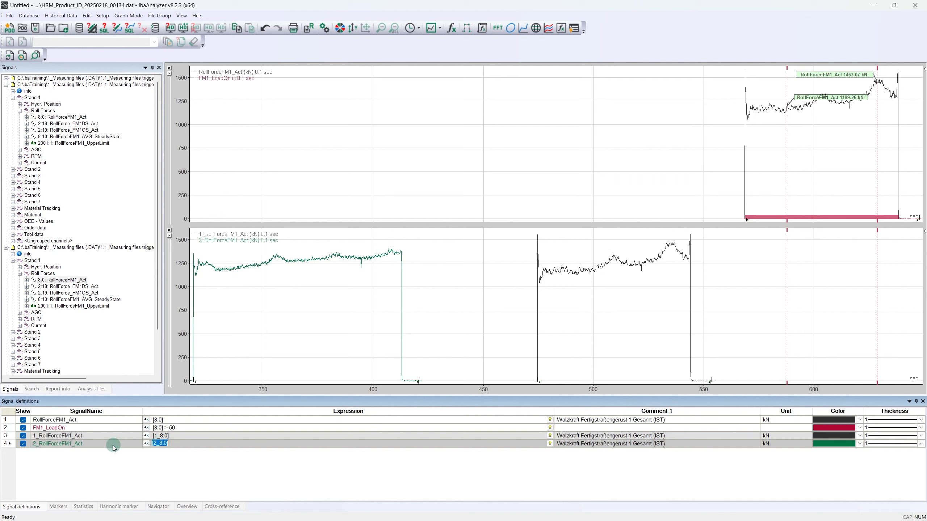
# Step: Add a new signal named WildCard_RollForceFM1_Act to the signal definitions
pyautogui.rightClick(9, 448)
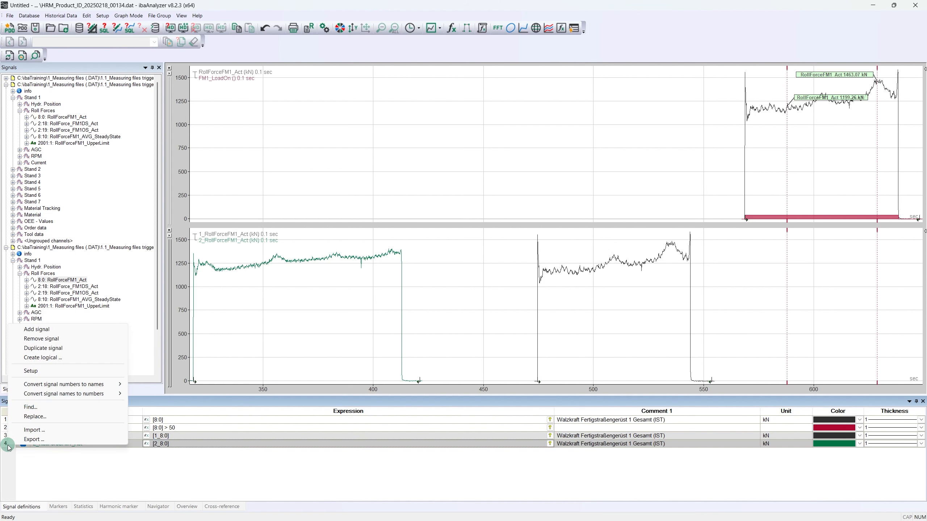
pyautogui.click(36, 330)
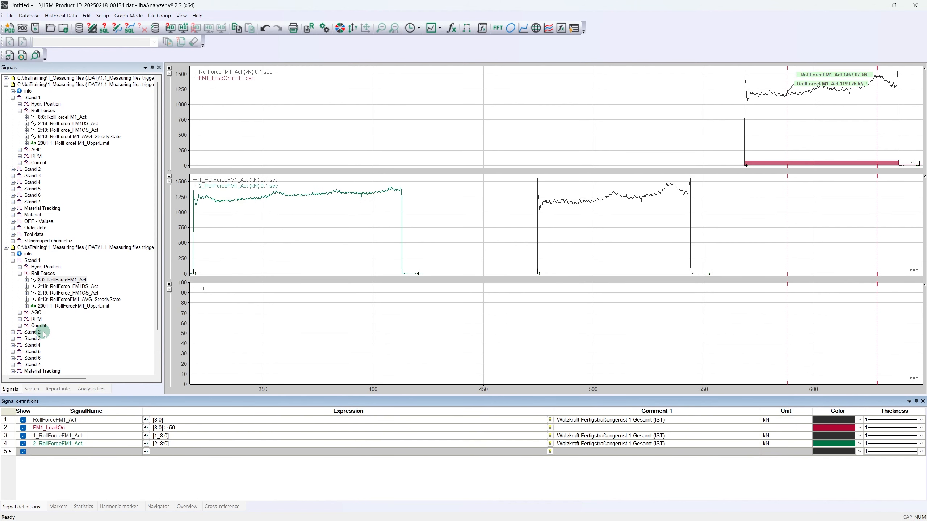
pyautogui.write('WildCard_RollForceFM1_Act')
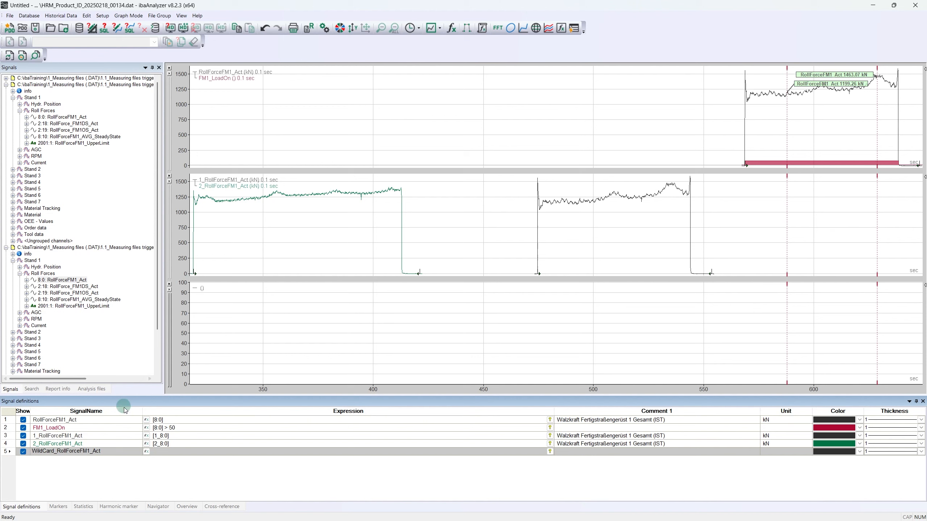
# Step: Define WildCard_RollForceFM1_Act with the expression [*_8:0] and overlay the files by disabling synchronization on recording time
pyautogui.click(156, 452)
pyautogui.write('[*_8:0')
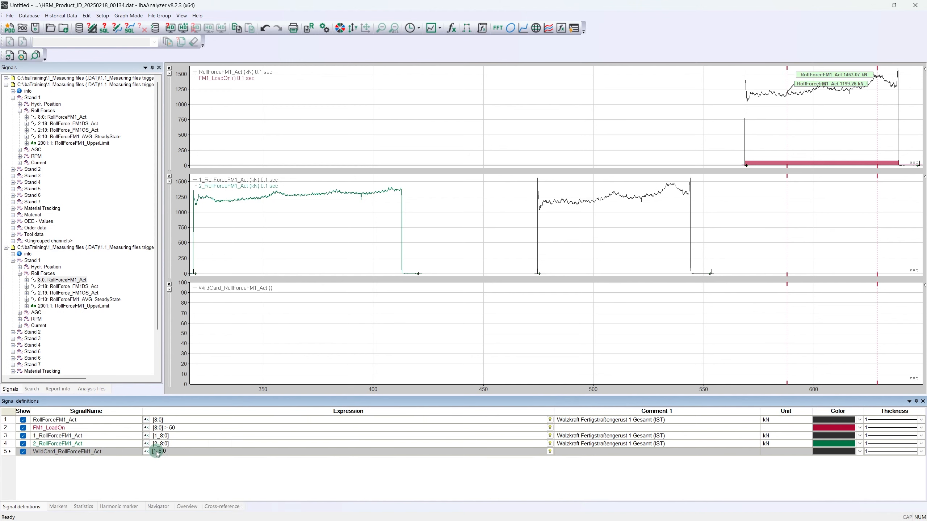
pyautogui.write(']')
pyautogui.click(175, 444)
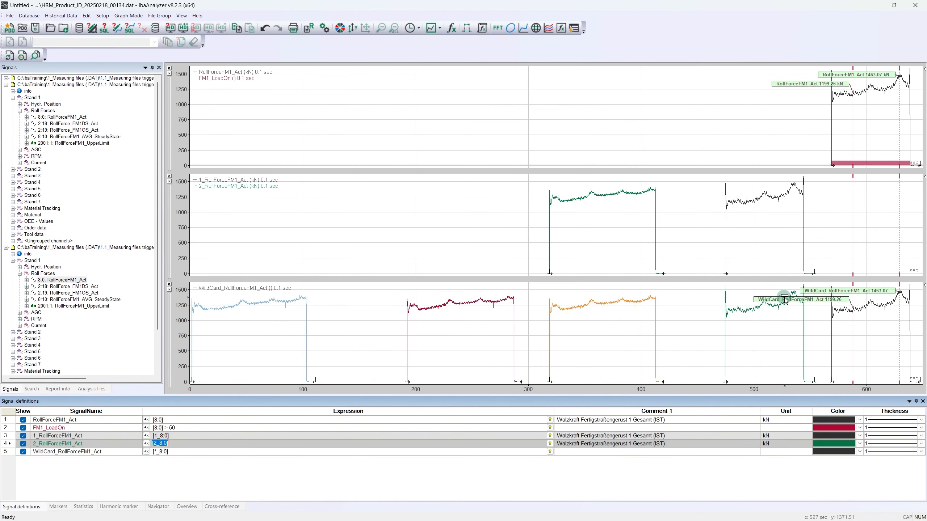
pyautogui.rightClick(557, 392)
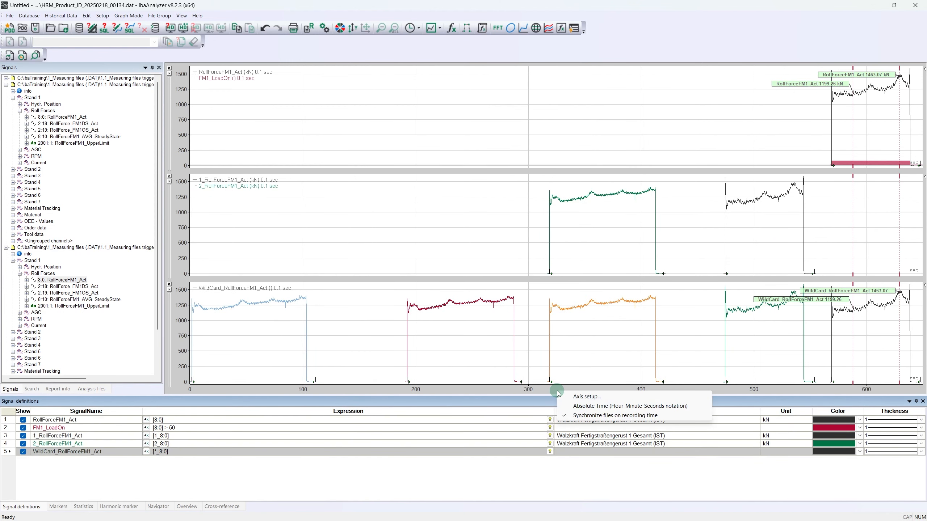
pyautogui.click(583, 416)
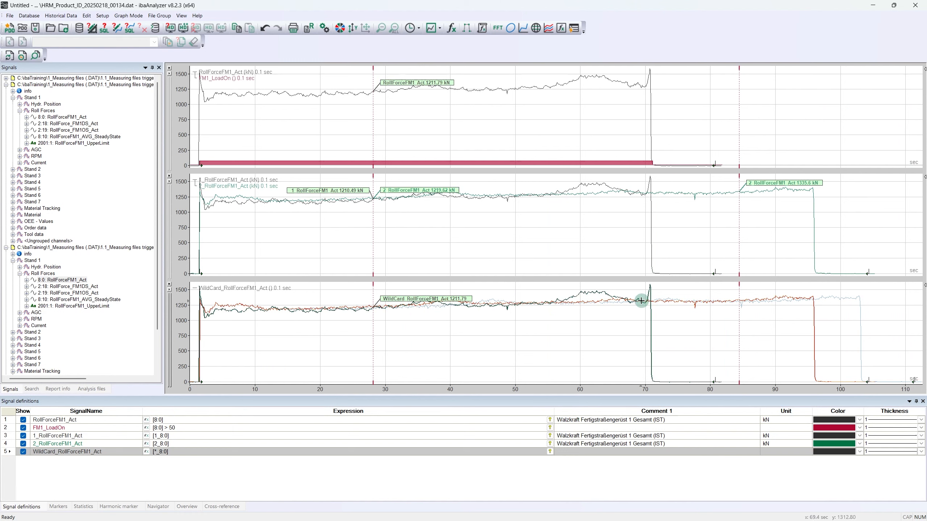
# Step: Identify the source signal of a wildcard curve at about 62 seconds with the search's signal picker, then return to the signal tree
pyautogui.click(32, 389)
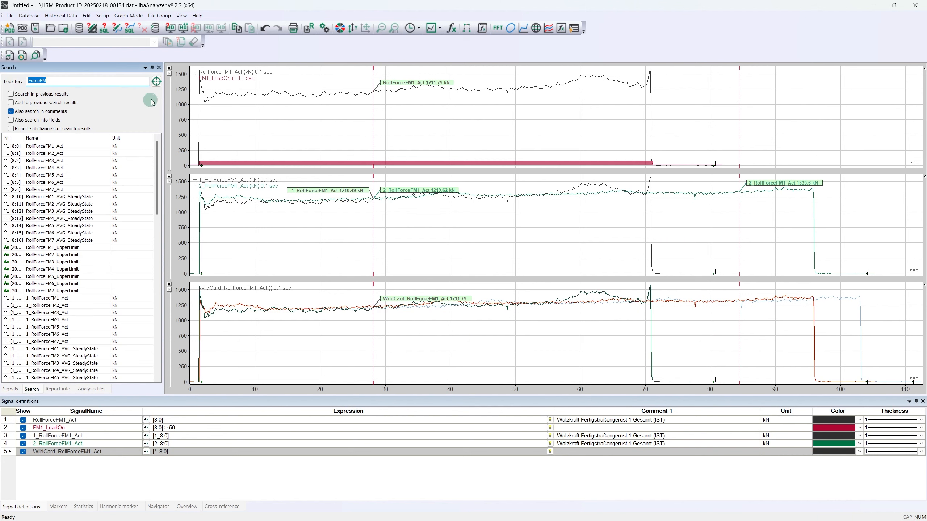
pyautogui.click(156, 84)
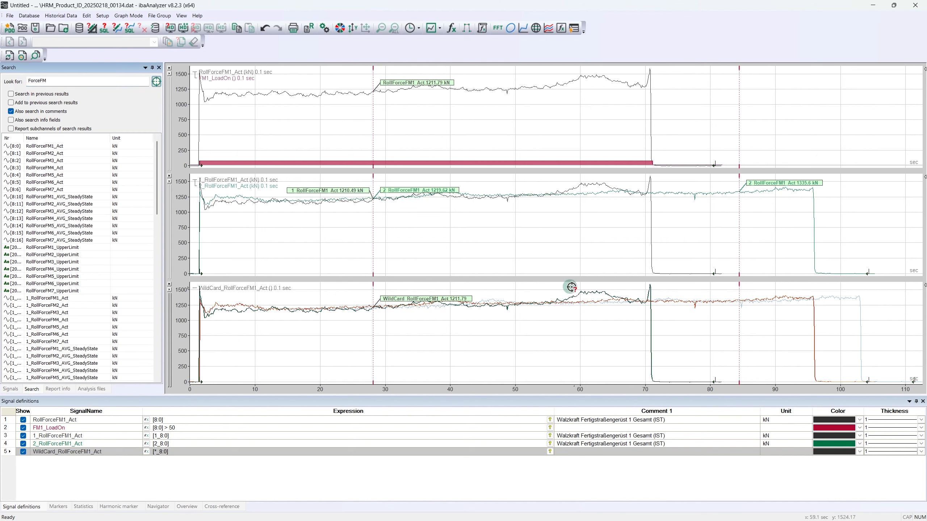
pyautogui.click(595, 292)
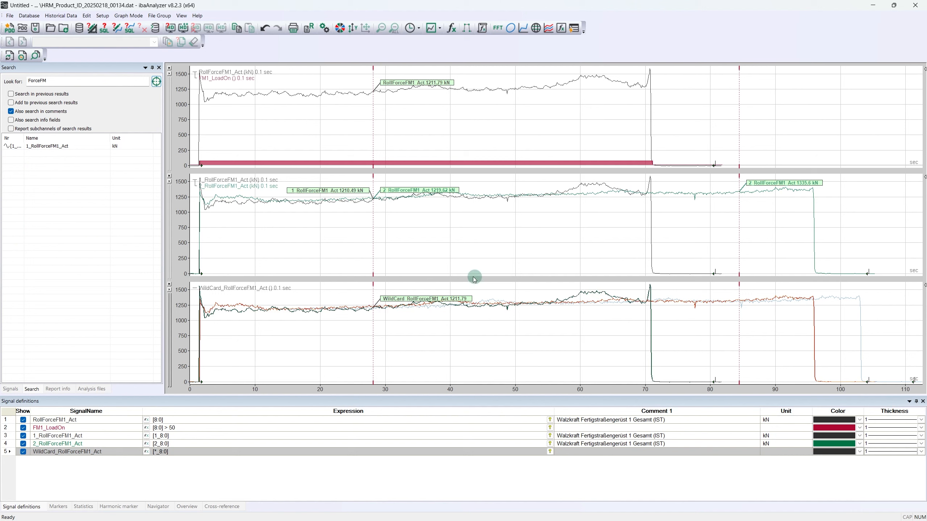
pyautogui.click(11, 390)
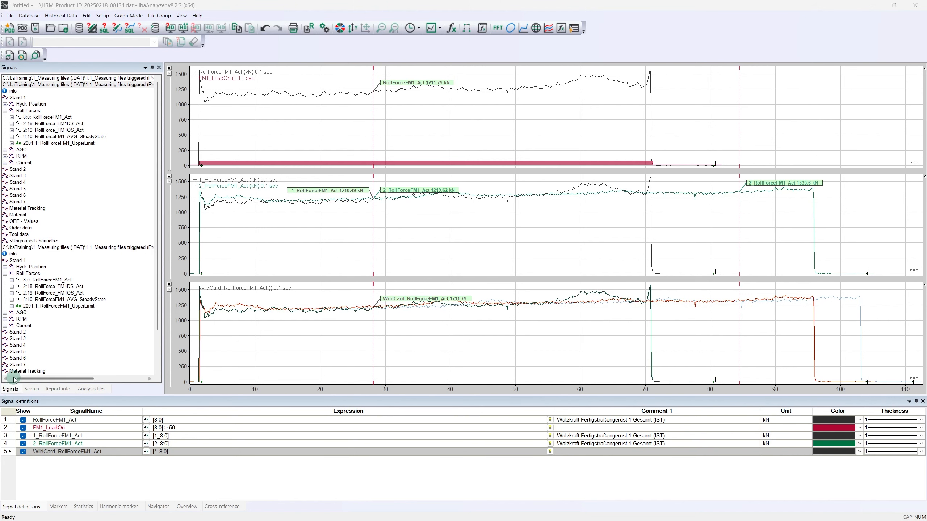
# Step: Close all data files and remove the graph containing [1_8:0] and [2_8:0]
pyautogui.rightClick(81, 220)
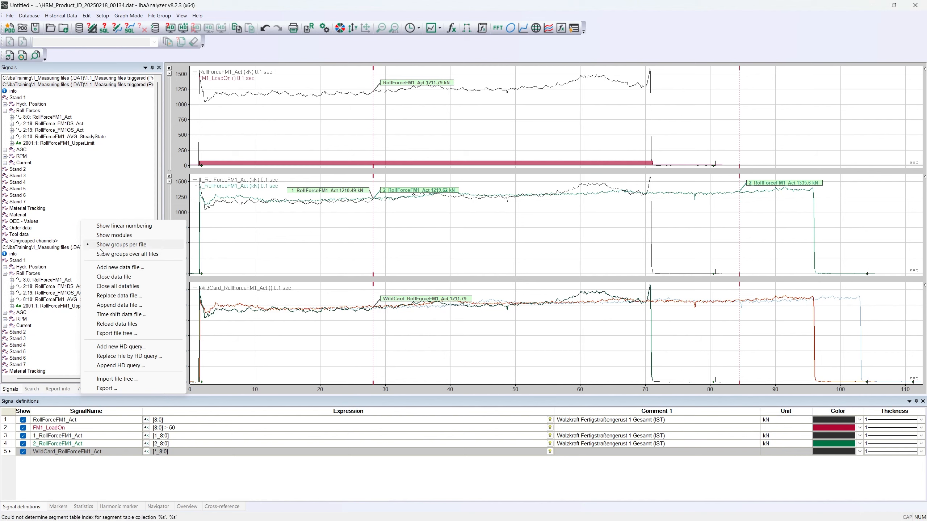
pyautogui.click(112, 286)
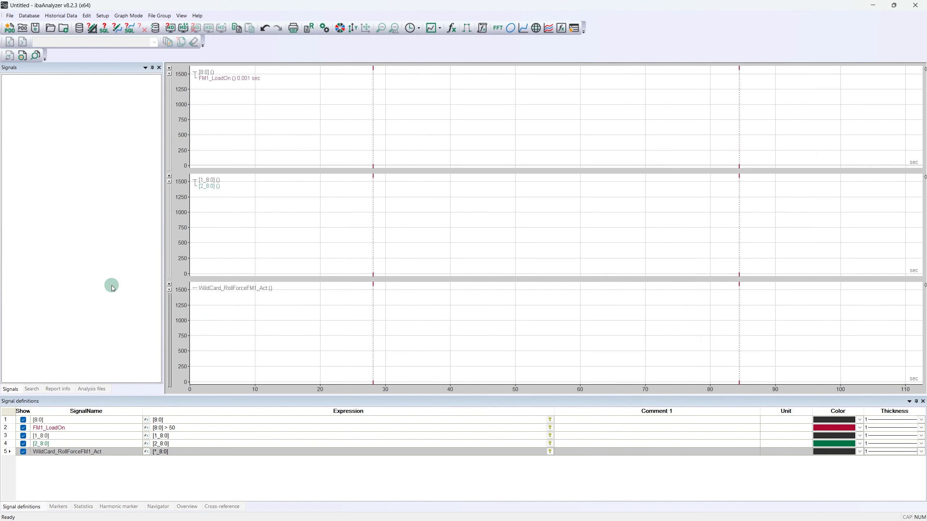
pyautogui.click(170, 176)
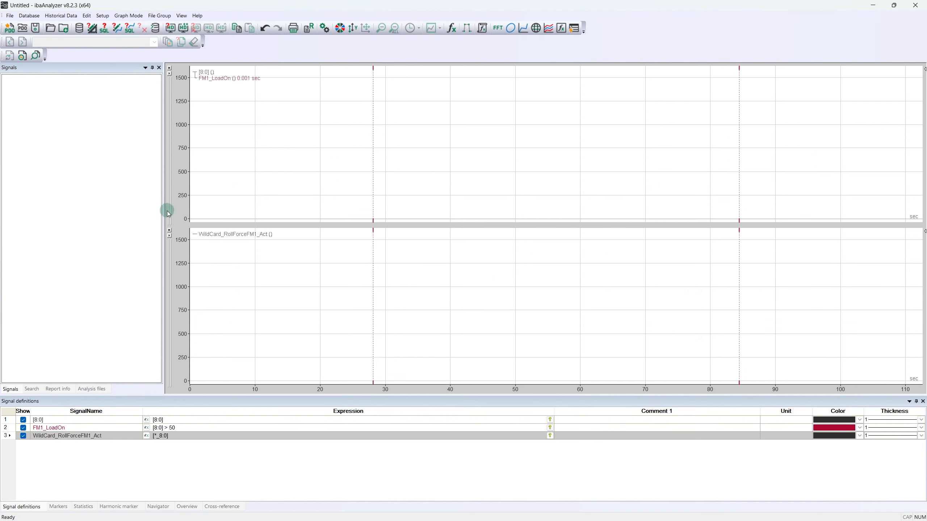
# Step: Remove the WildCard_RollForceFM1_Act graph and show the detailed file group list for opening new data files
pyautogui.click(169, 230)
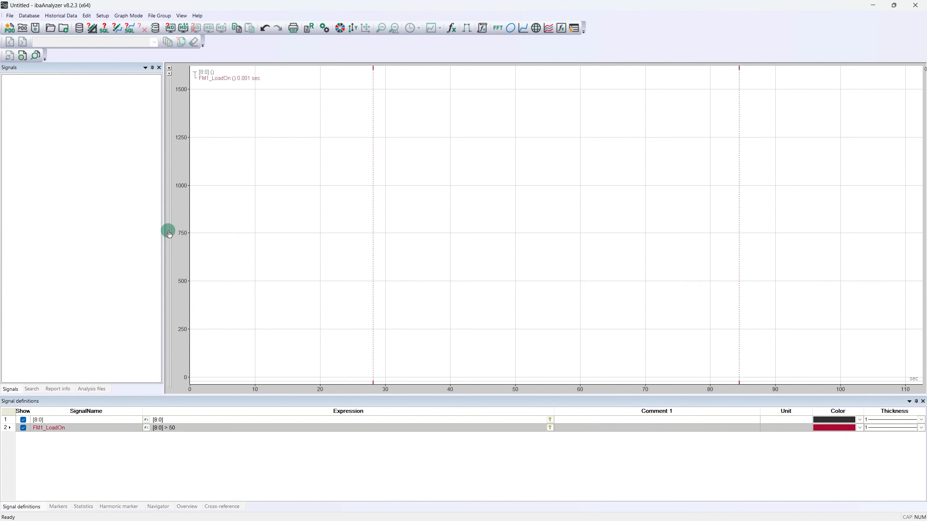
pyautogui.click(49, 28)
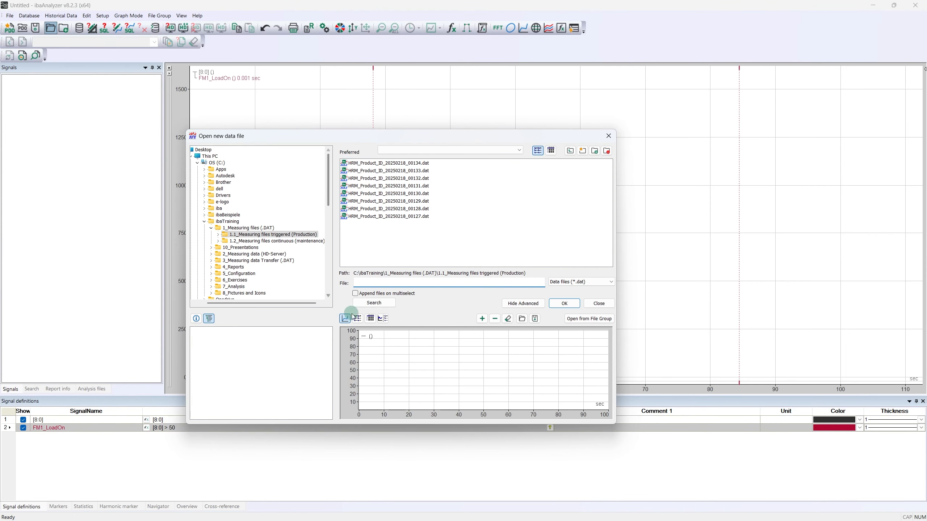
pyautogui.click(372, 321)
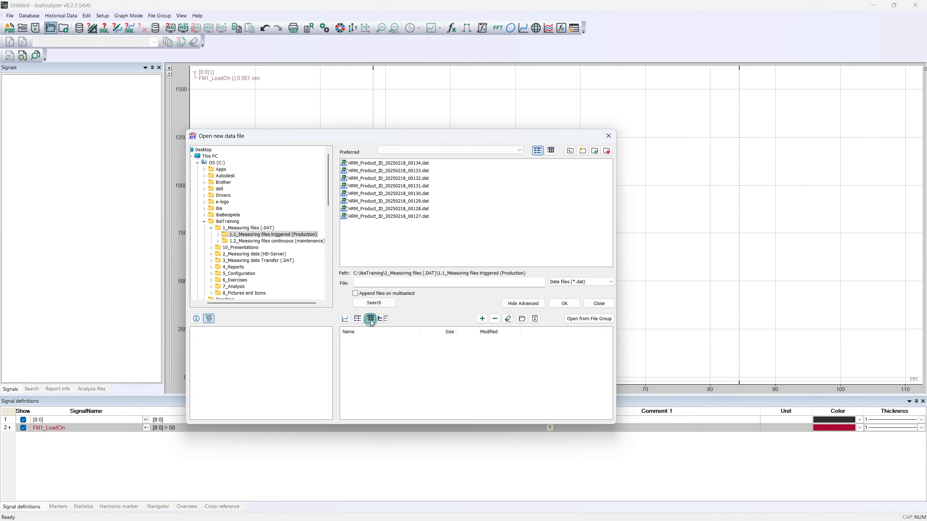
# Step: Build a file group from HRM_Product_ID_20250218_00134.dat, HRM_Product_ID_20250218_00127.dat and HRM_Product_ID_20250218_00131.dat, and open the data from it
pyautogui.click(386, 164)
pyautogui.moveTo(395, 354); pyautogui.dragTo(395, 353)
pyautogui.moveTo(388, 216); pyautogui.dragTo(390, 371)
pyautogui.moveTo(393, 186); pyautogui.dragTo(399, 371)
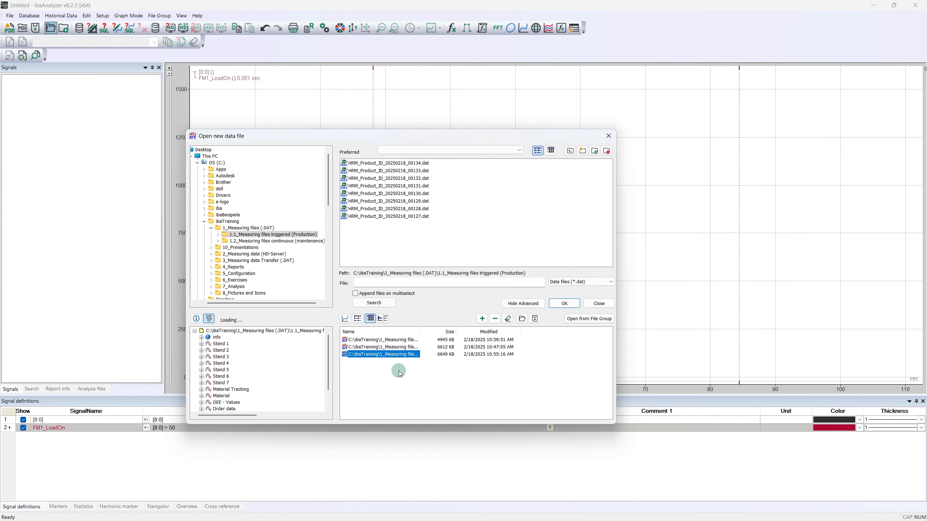
pyautogui.click(580, 321)
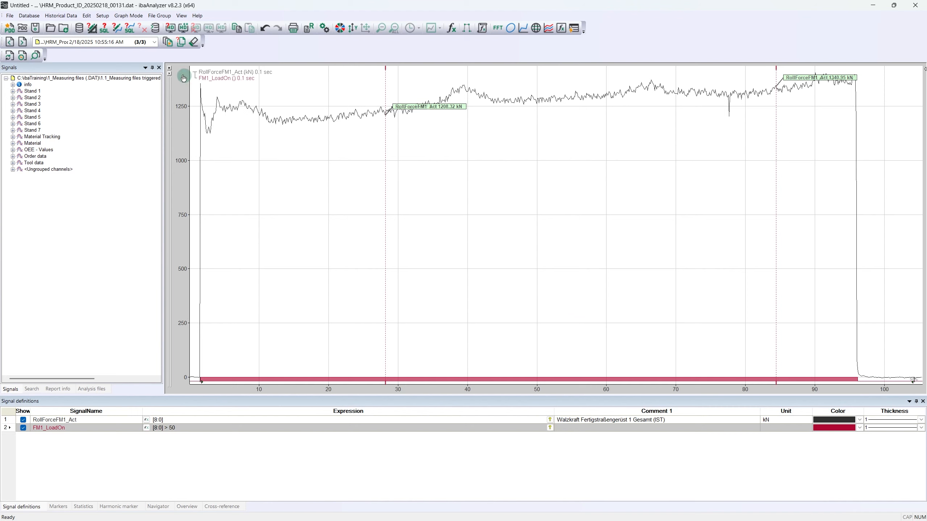
# Step: Load HRM_Product_ID_20250218_00134.dat from the file group and cycle forward through the group's files to HRM_Product_ID_20250218_00127.dat
pyautogui.click(154, 43)
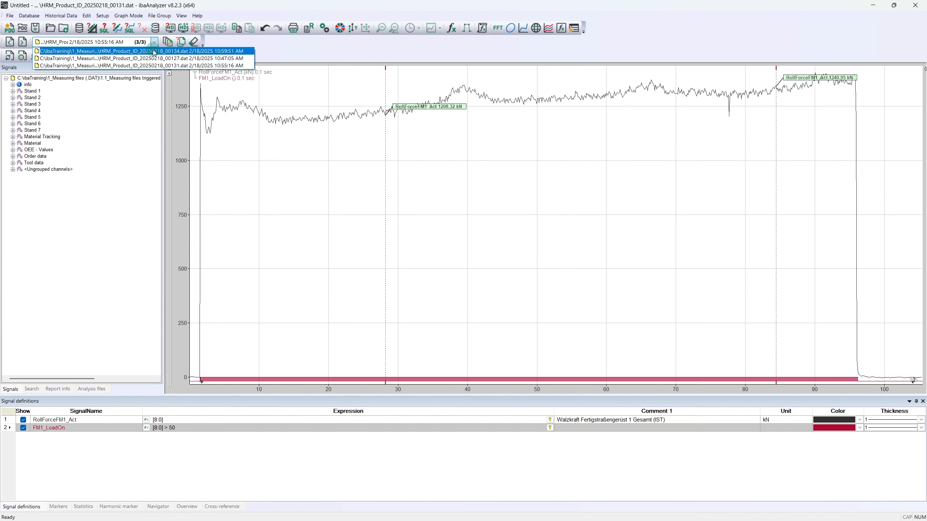
pyautogui.click(155, 51)
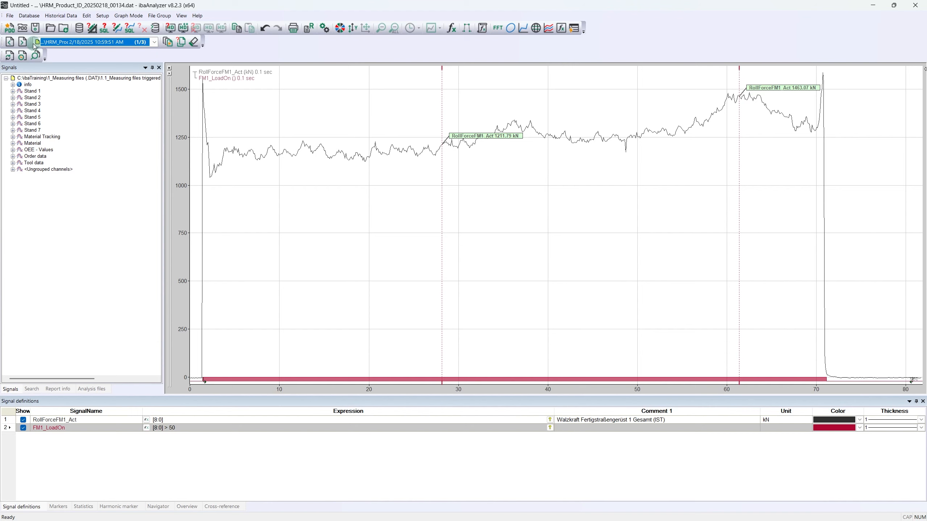
pyautogui.click(23, 42)
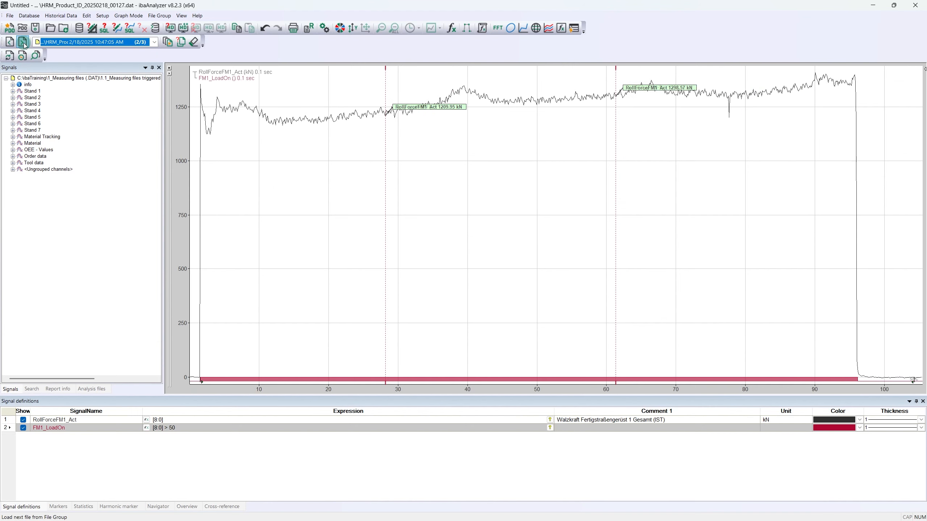
pyautogui.click(22, 42)
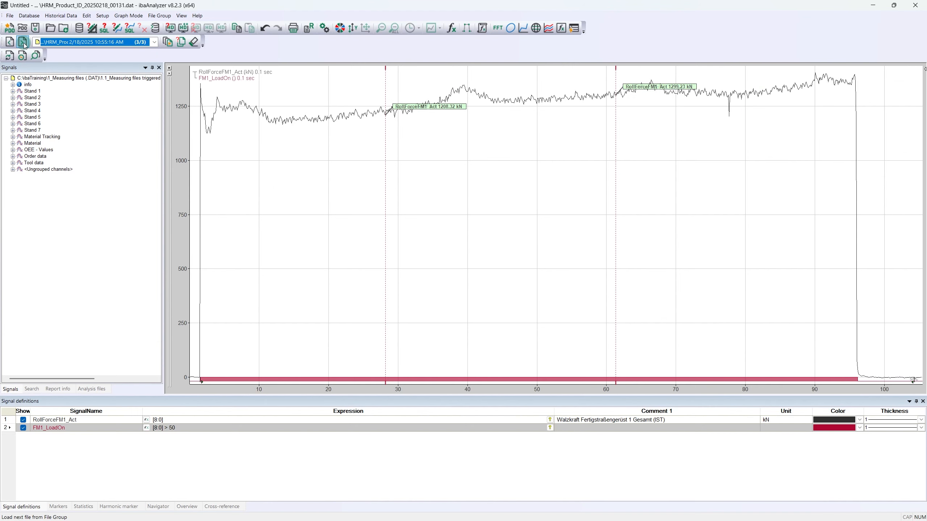
pyautogui.click(22, 42)
pyautogui.click(23, 42)
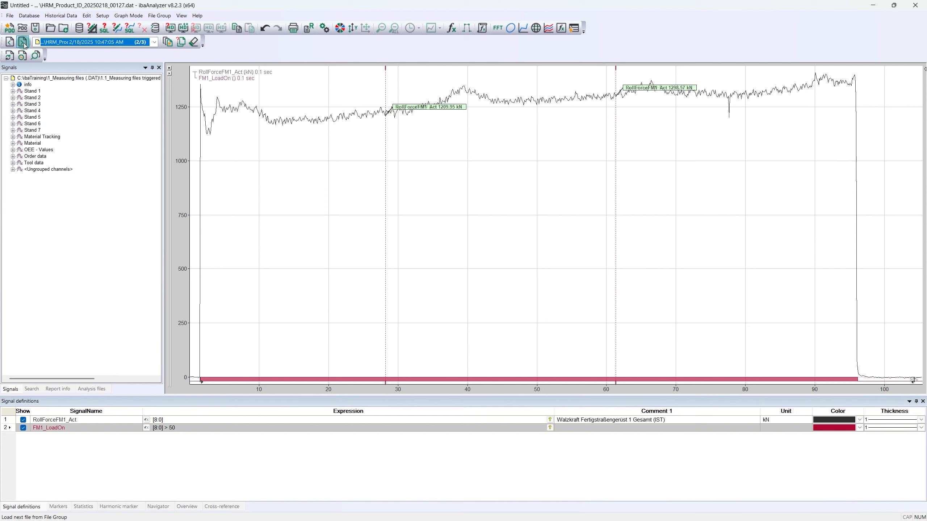
pyautogui.click(24, 43)
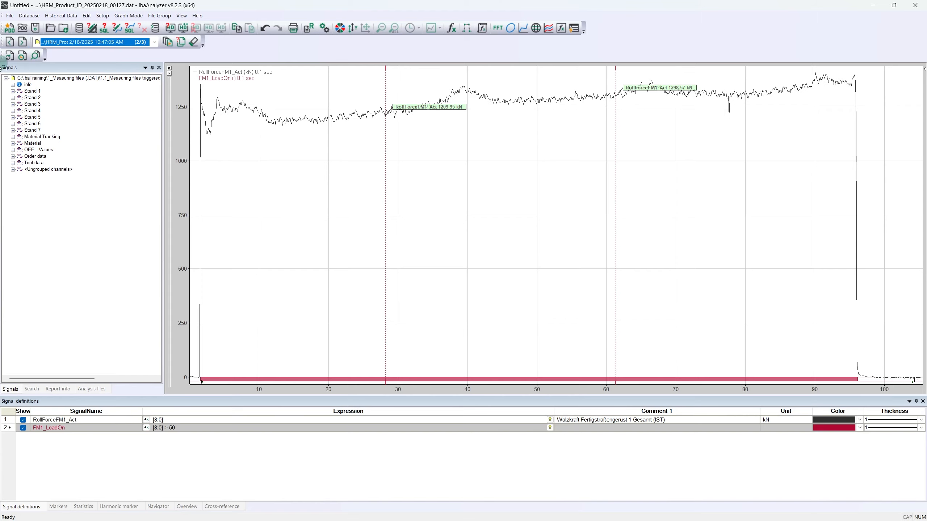